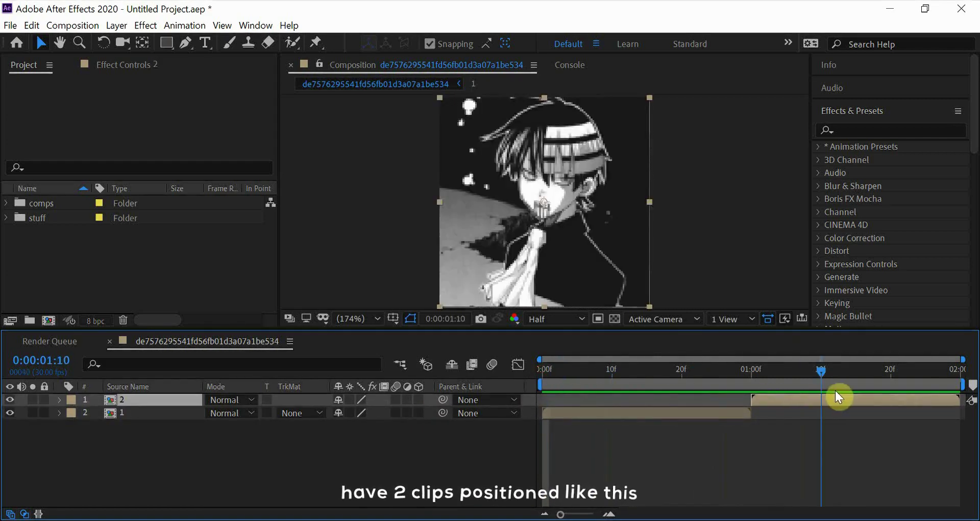
# Step: Duplicate the clip 1 layer so two identical copies sit beneath clip 2
pyautogui.moveTo(543, 369); pyautogui.dragTo(512, 409)
pyautogui.click(582, 411)
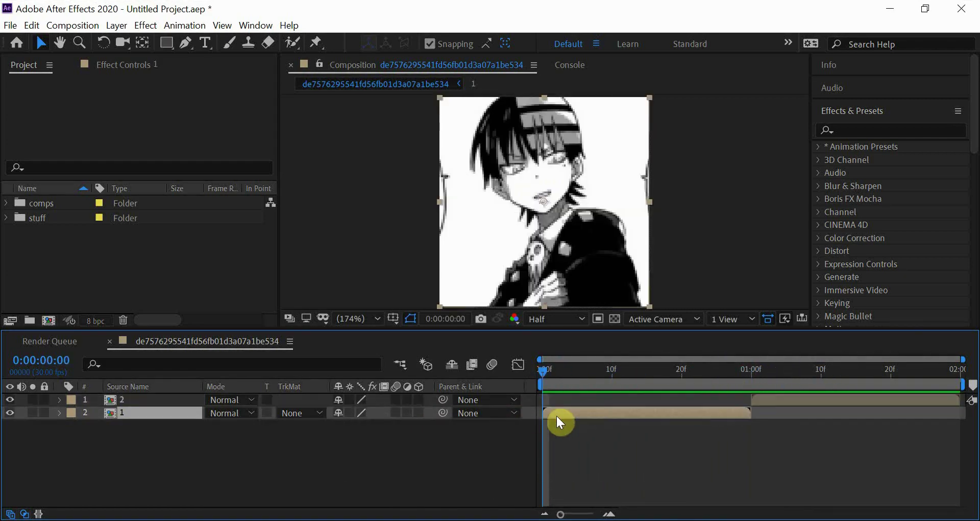
pyautogui.hotkey('ctrl', 'd')
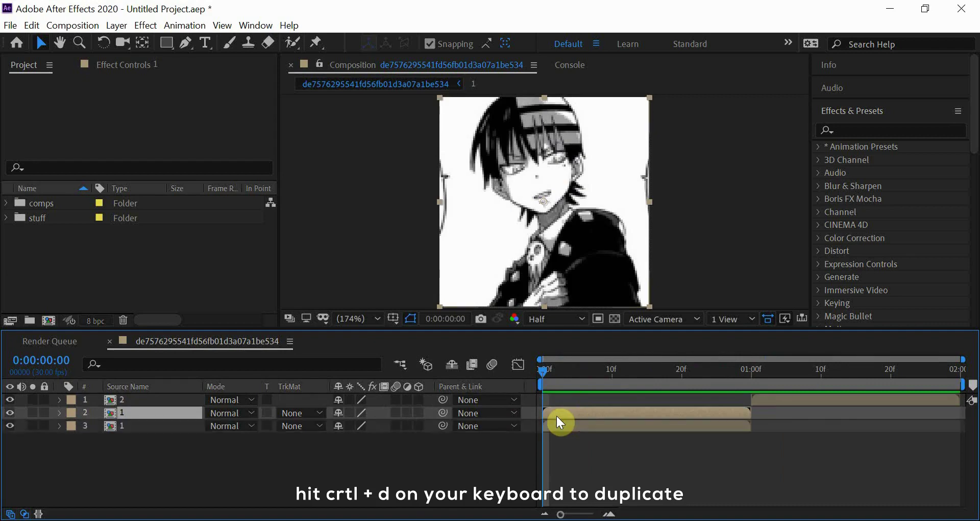
# Step: Place Pen mask points around the character's outline on the top clip 1 layer
pyautogui.click(185, 43)
pyautogui.scroll(10, 558, 230)
pyautogui.click(509, 260)
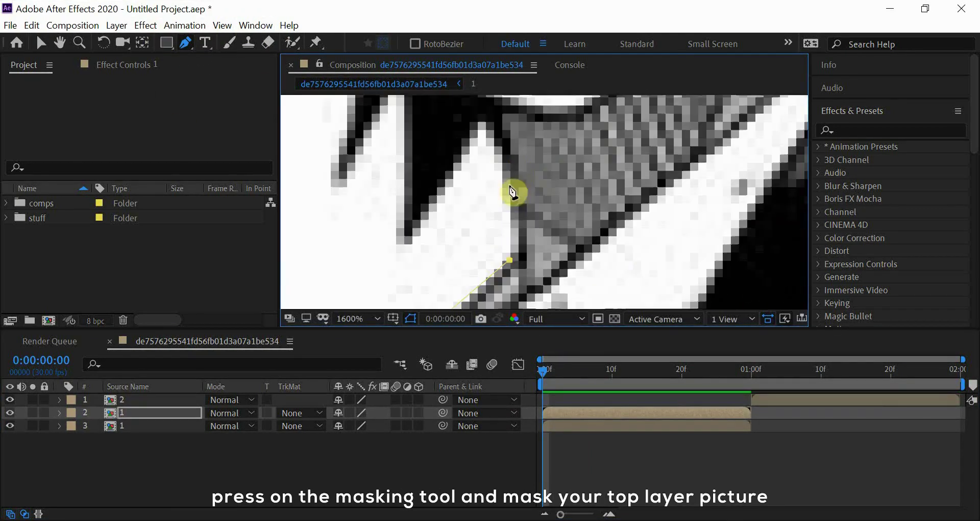
pyautogui.click(639, 228)
pyautogui.click(623, 145)
pyautogui.click(582, 118)
pyautogui.click(574, 157)
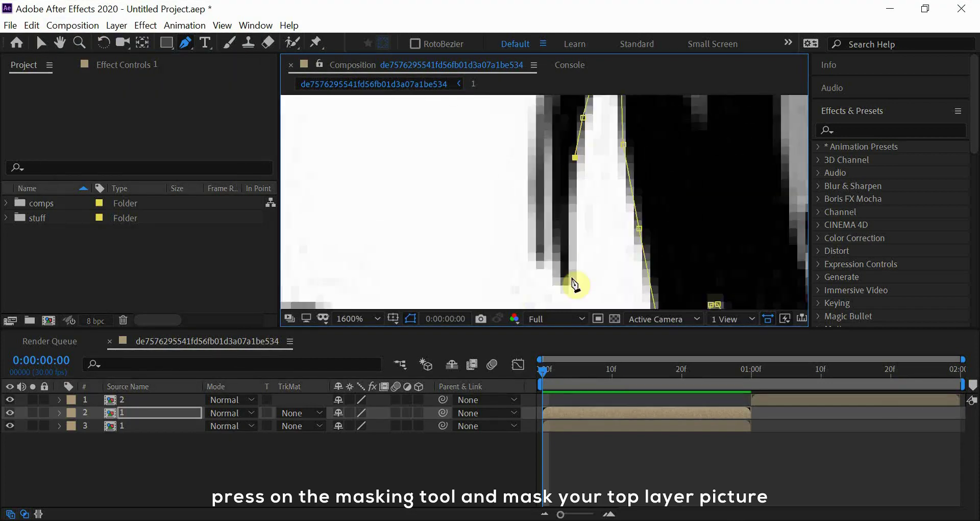
pyautogui.click(532, 138)
pyautogui.click(547, 167)
pyautogui.click(542, 198)
pyautogui.click(512, 141)
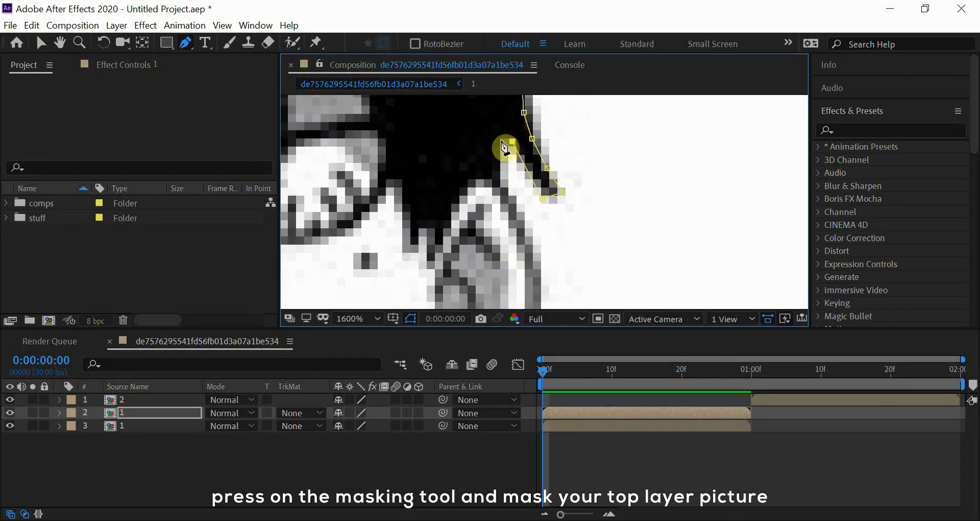
# Step: Close the mask at its first point, set viewer zoom to Fit, and return to Selection
pyautogui.moveTo(505, 147); pyautogui.dragTo(551, 240)
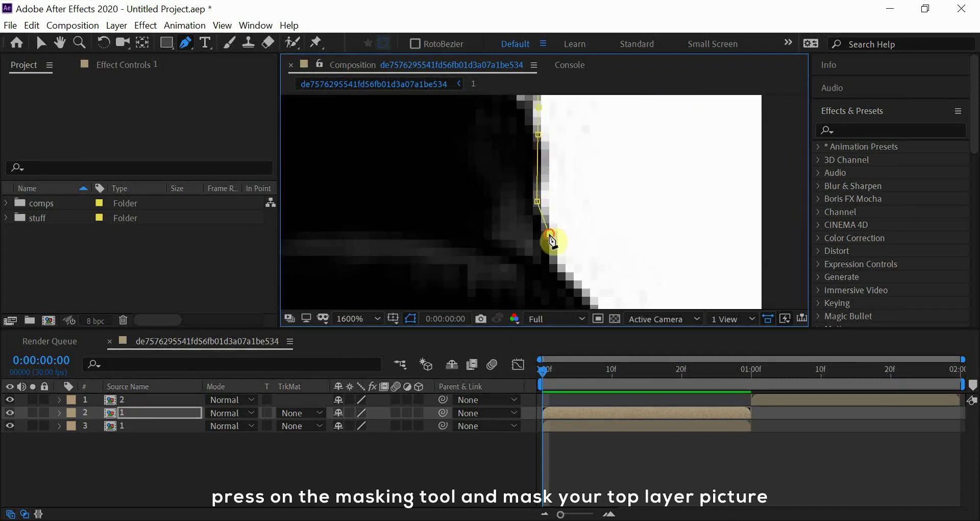
pyautogui.click(551, 235)
pyautogui.scroll(-3, 536, 197)
pyautogui.click(357, 318)
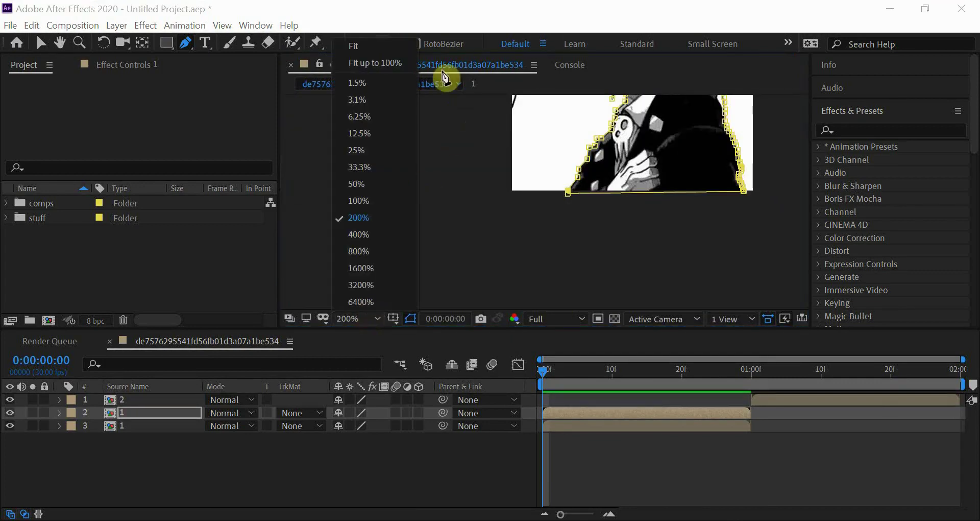
pyautogui.click(384, 49)
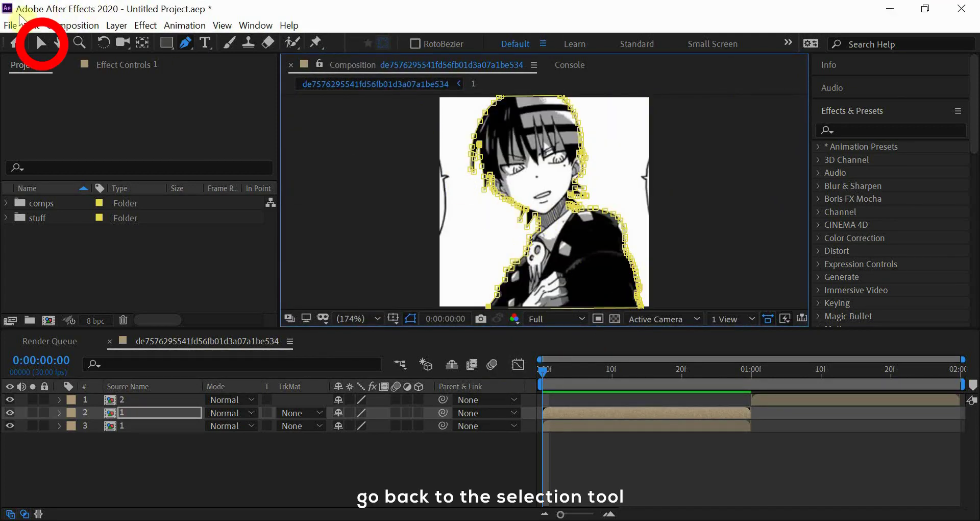
pyautogui.click(41, 41)
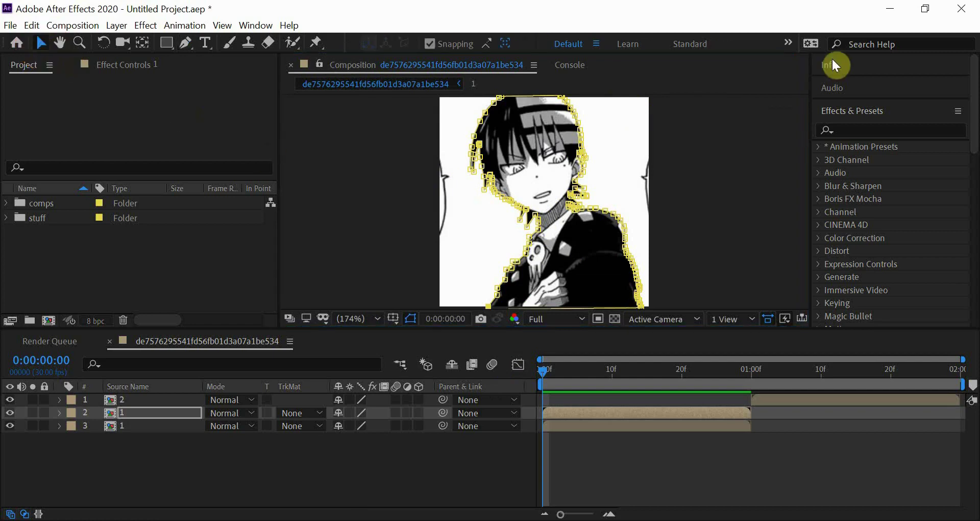
# Step: Add a Null Object and trim its out point to 1 second
pyautogui.rightClick(350, 265)
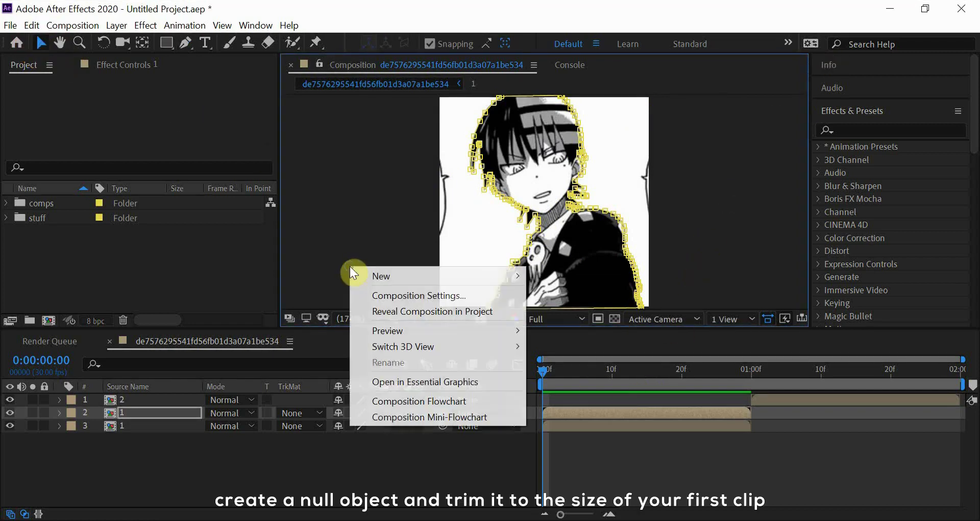
pyautogui.moveTo(362, 273)
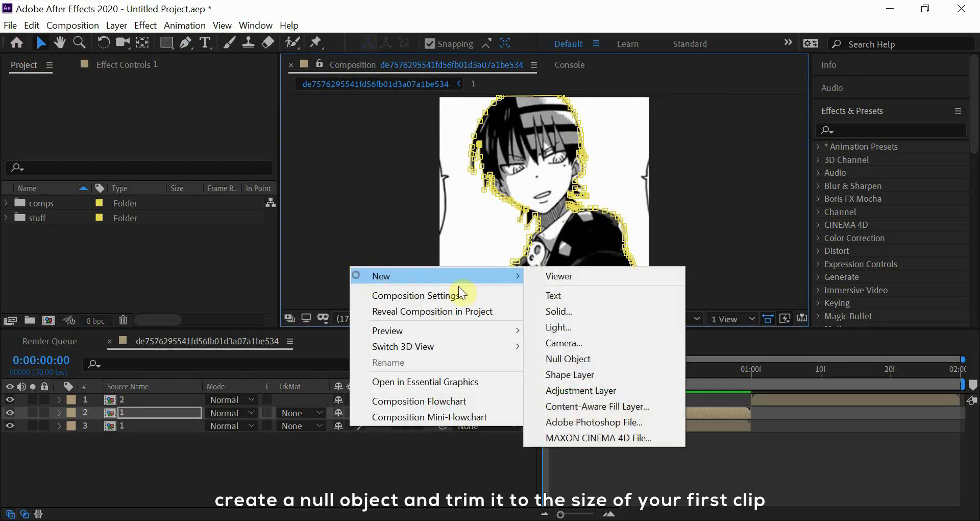
pyautogui.click(590, 358)
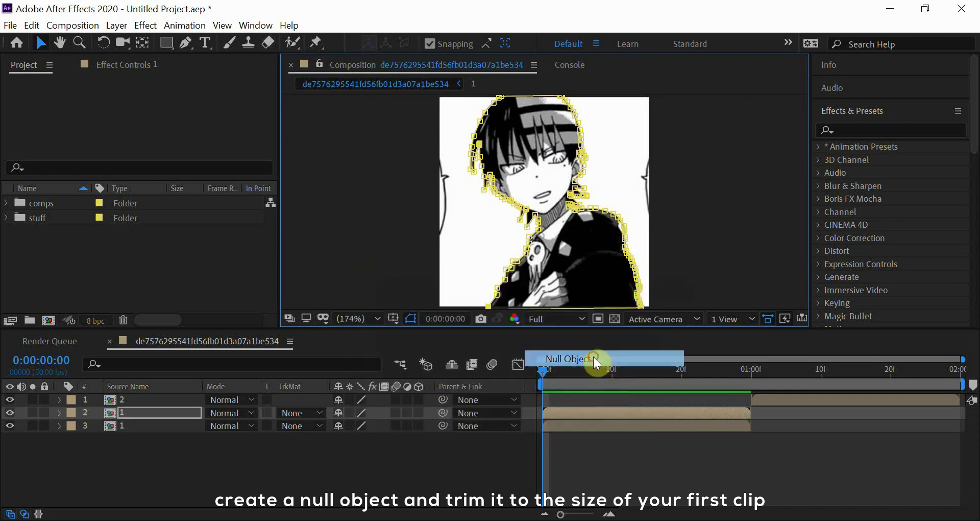
pyautogui.click(749, 380)
pyautogui.hotkey('alt', ']')
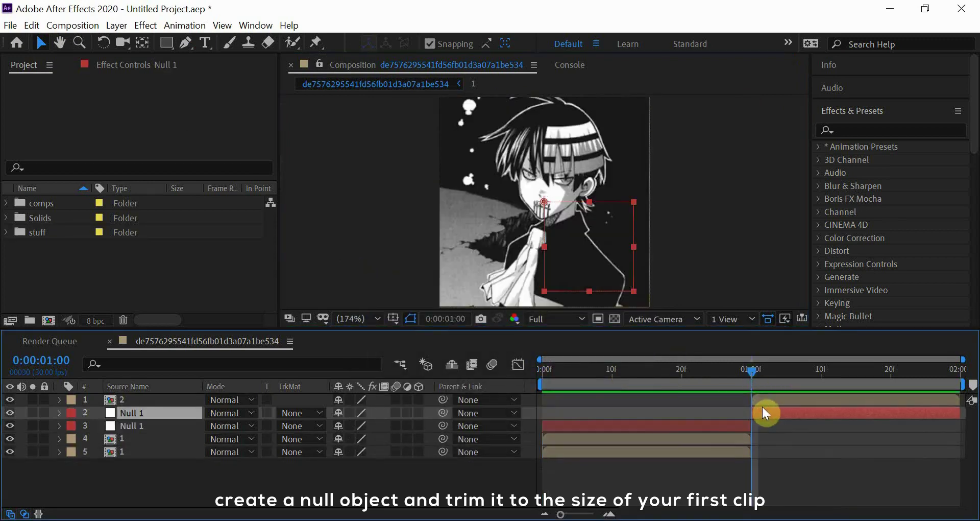
pyautogui.press('Home')
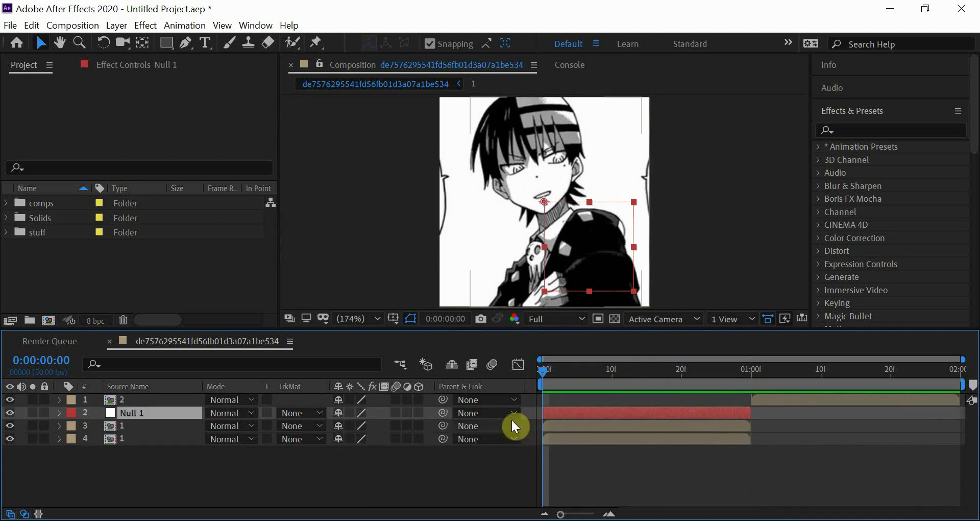
# Step: Select the null together with both clip 1 layers
pyautogui.click(518, 412)
pyautogui.click(568, 461)
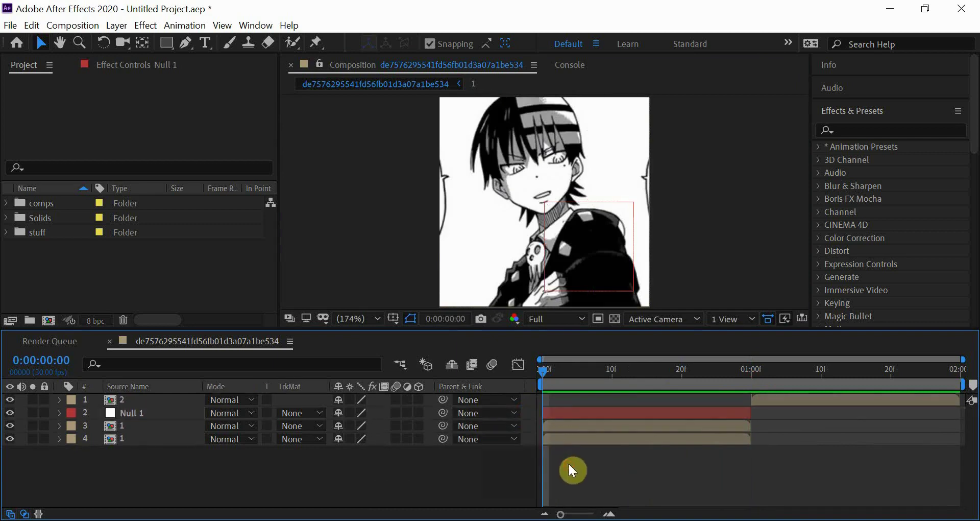
pyautogui.moveTo(572, 468)
pyautogui.mouseDown()
pyautogui.moveTo(534, 416)
pyautogui.moveTo(552, 411)
pyautogui.mouseUp()
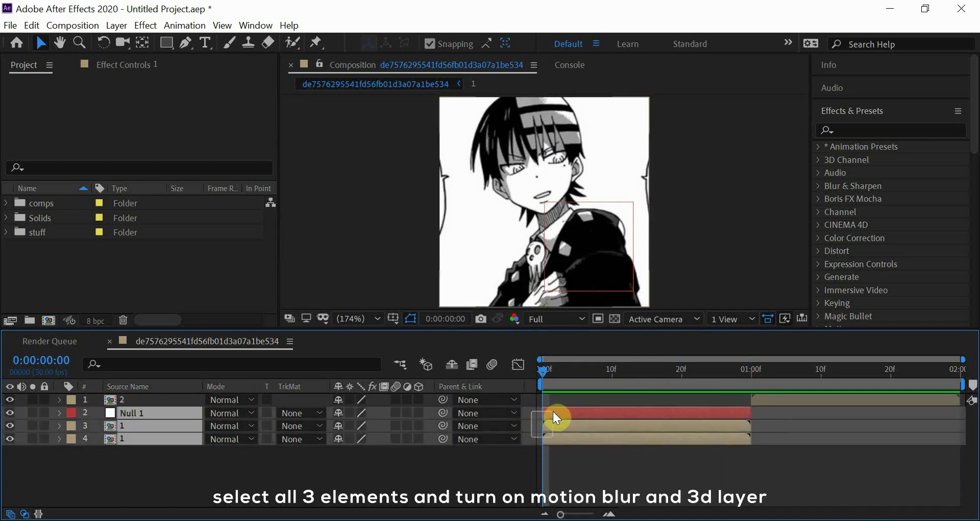
# Step: Turn on Motion Blur and 3D Layer switches for the null and both clip 1 layers
pyautogui.click(396, 412)
pyautogui.click(418, 412)
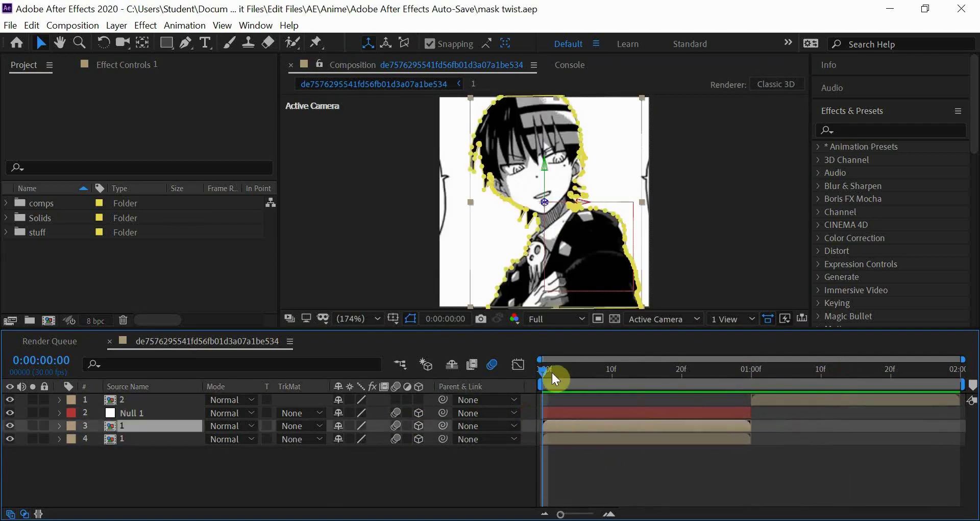
pyautogui.click(574, 413)
pyautogui.click(578, 423)
pyautogui.click(696, 318)
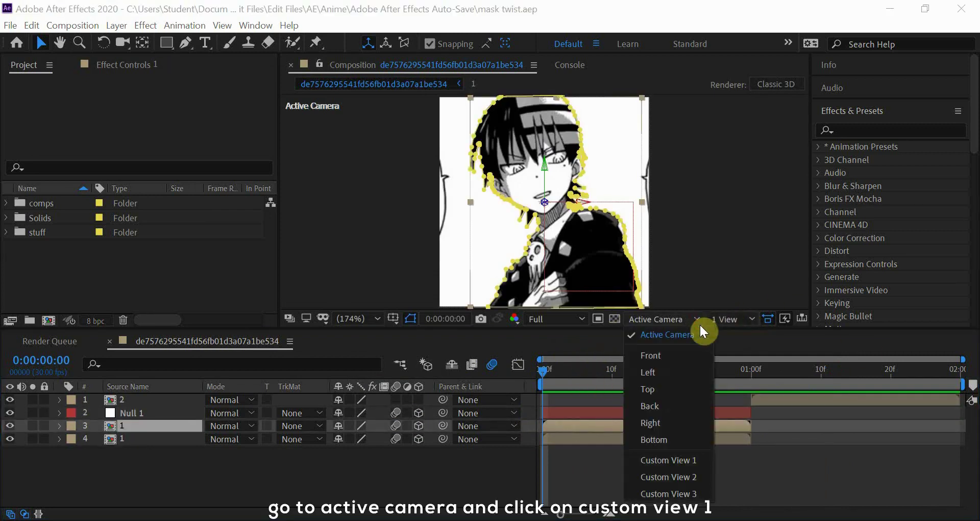
# Step: In Custom View 1, set the masked clip 1 layer's Z Position to -50
pyautogui.click(688, 460)
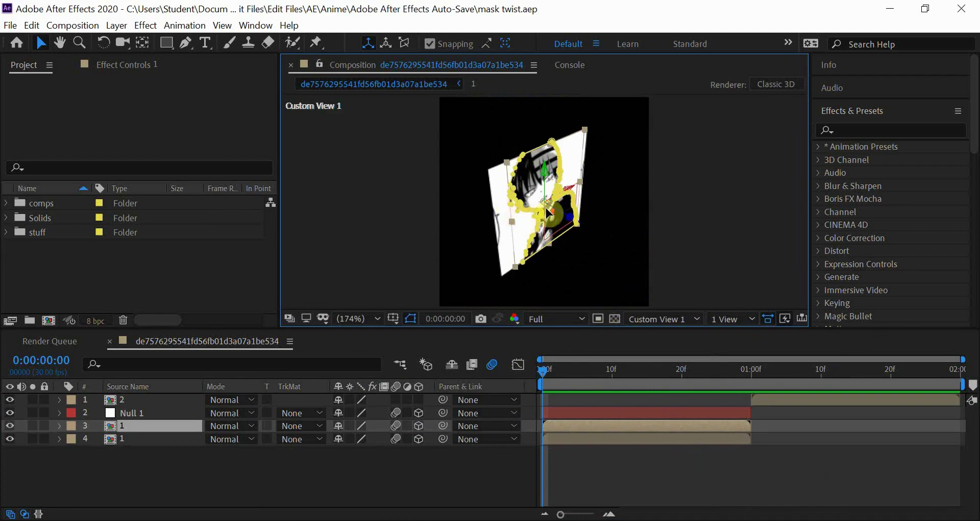
pyautogui.scroll(3, 547, 208)
pyautogui.press('.')
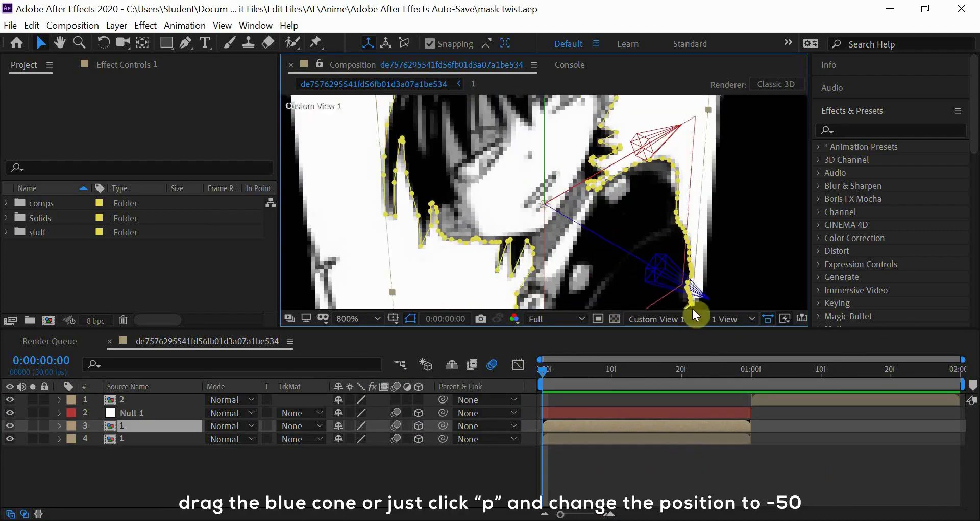
pyautogui.moveTo(660, 271); pyautogui.dragTo(734, 311)
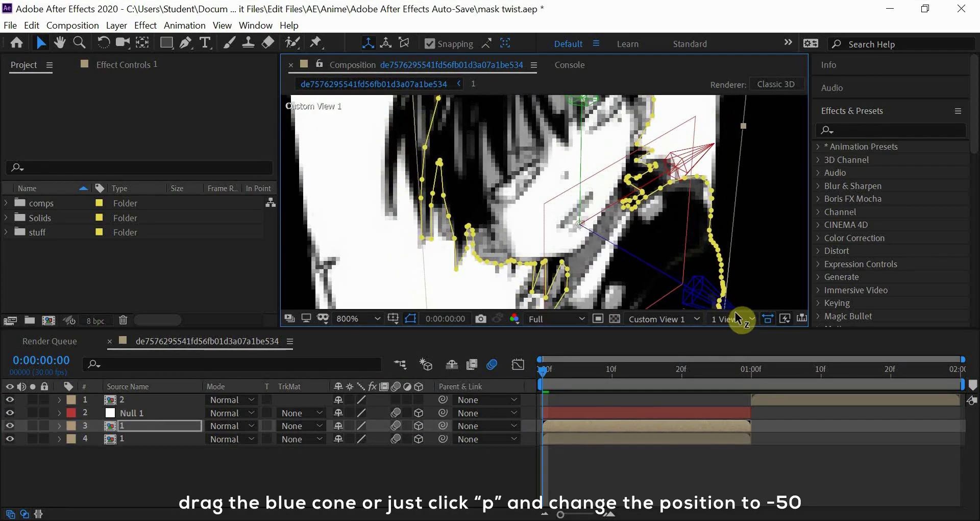
pyautogui.click(556, 424)
pyautogui.press('p')
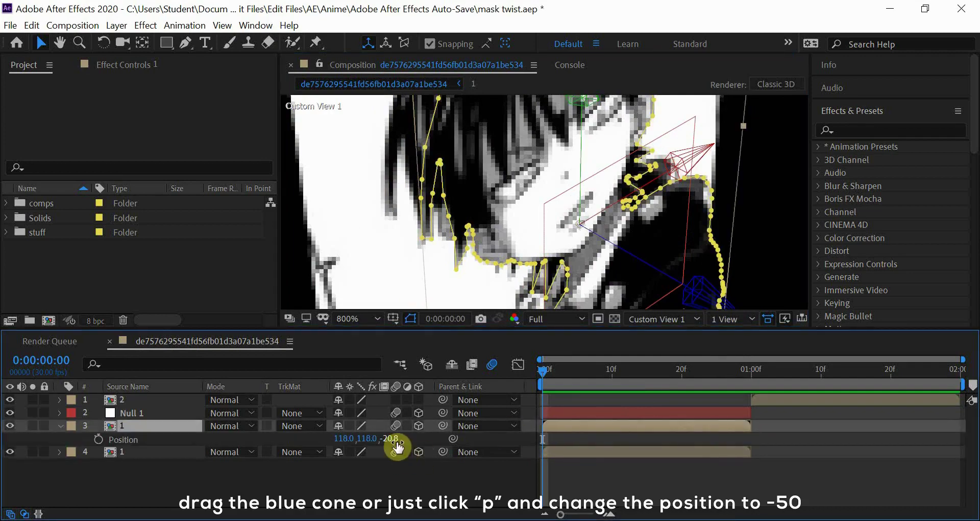
pyautogui.moveTo(386, 437)
pyautogui.mouseDown()
pyautogui.moveTo(404, 439)
pyautogui.moveTo(383, 451)
pyautogui.mouseUp()
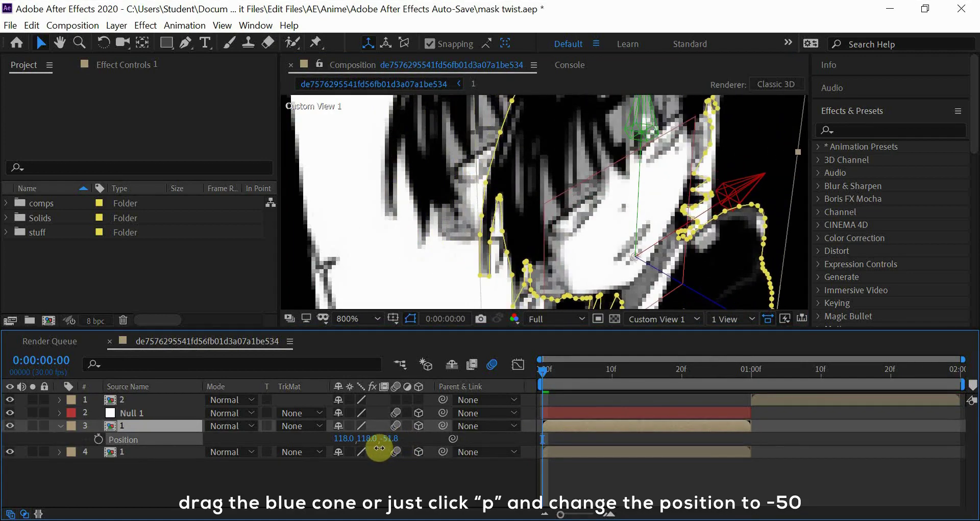
pyautogui.click(393, 438)
pyautogui.write('-50')
pyautogui.click(408, 413)
# Step: Switch the viewer back to Active Camera and collapse the masked layer's properties
pyautogui.click(721, 316)
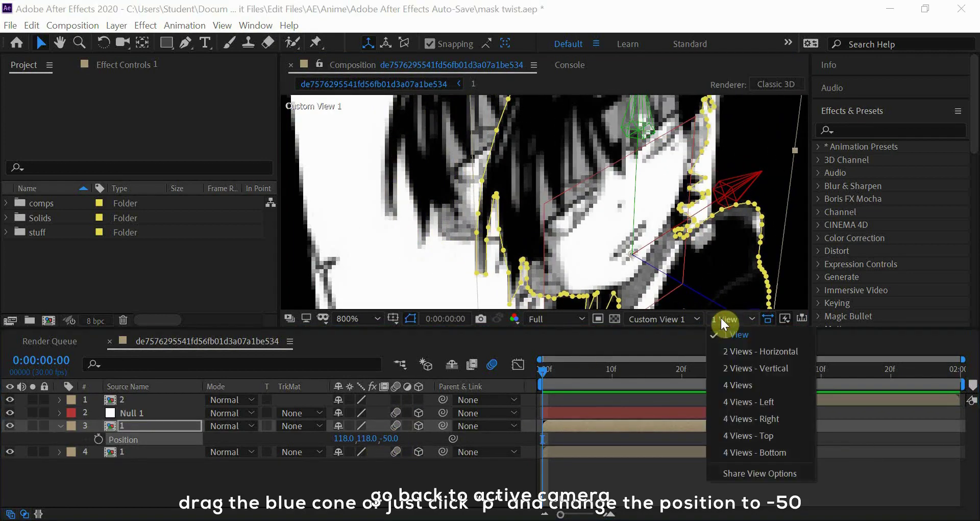
pyautogui.click(627, 232)
pyautogui.scroll(-2, 627, 232)
pyautogui.scroll(-2, 610, 188)
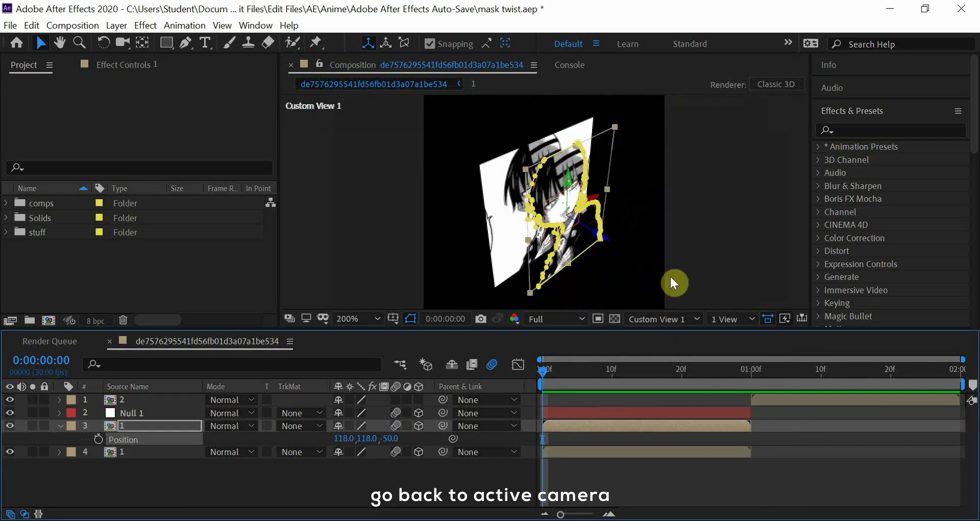
pyautogui.click(664, 319)
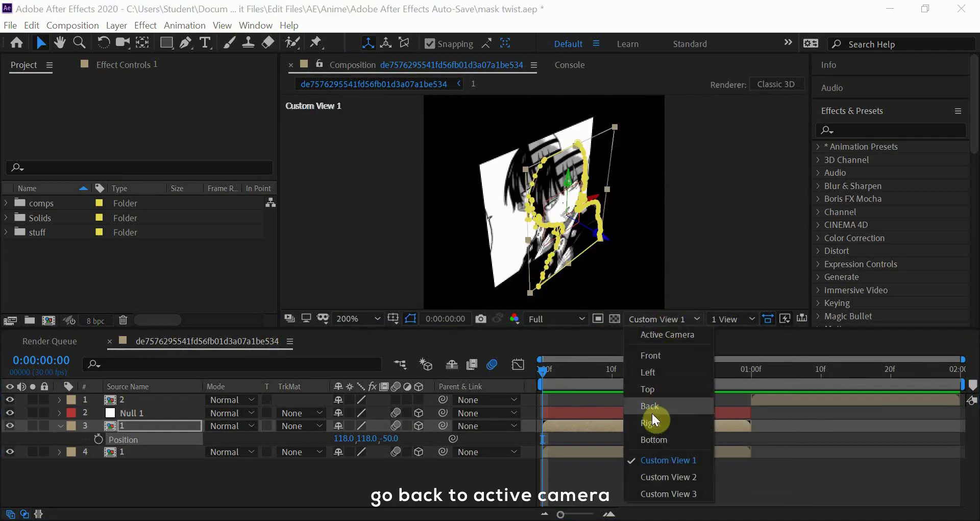
pyautogui.click(653, 334)
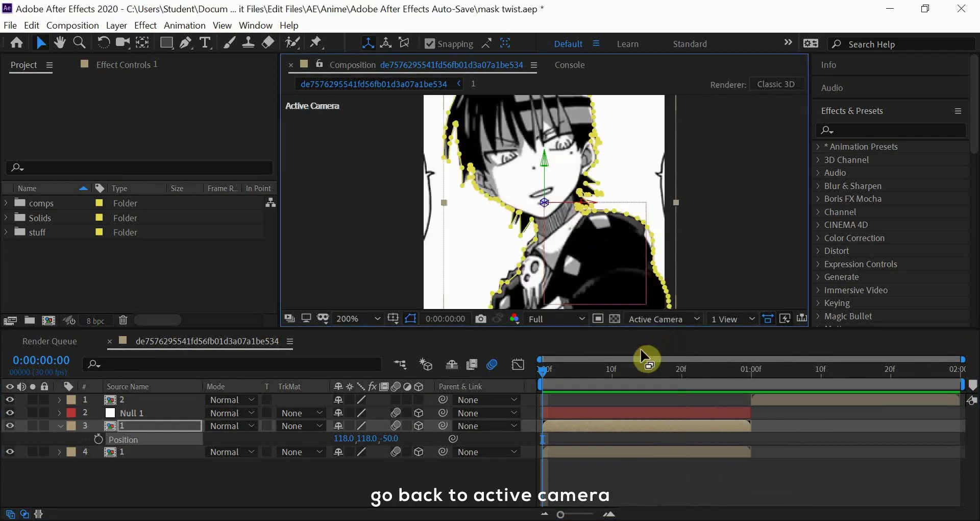
pyautogui.click(557, 482)
# Step: Pick-whip both clip 1 layers' Parent to Null 1
pyautogui.click(557, 426)
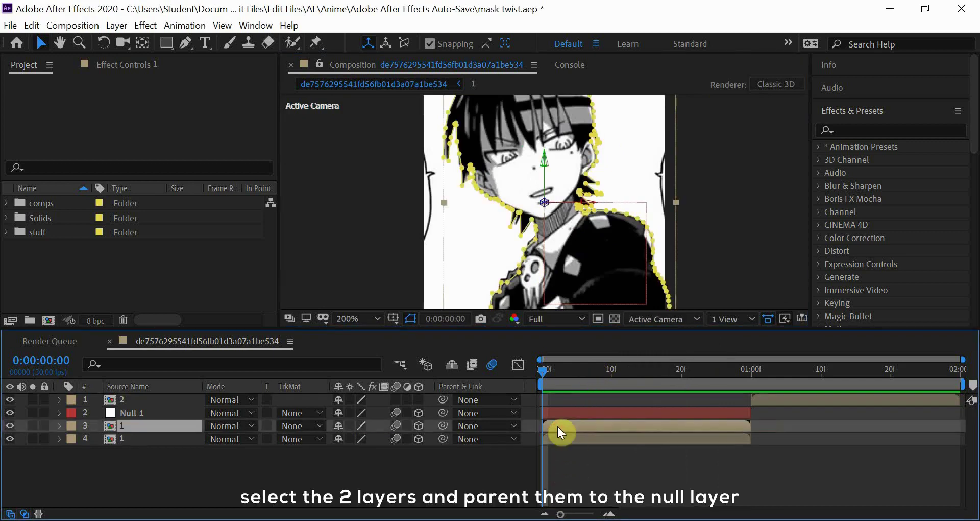
pyautogui.click(562, 411)
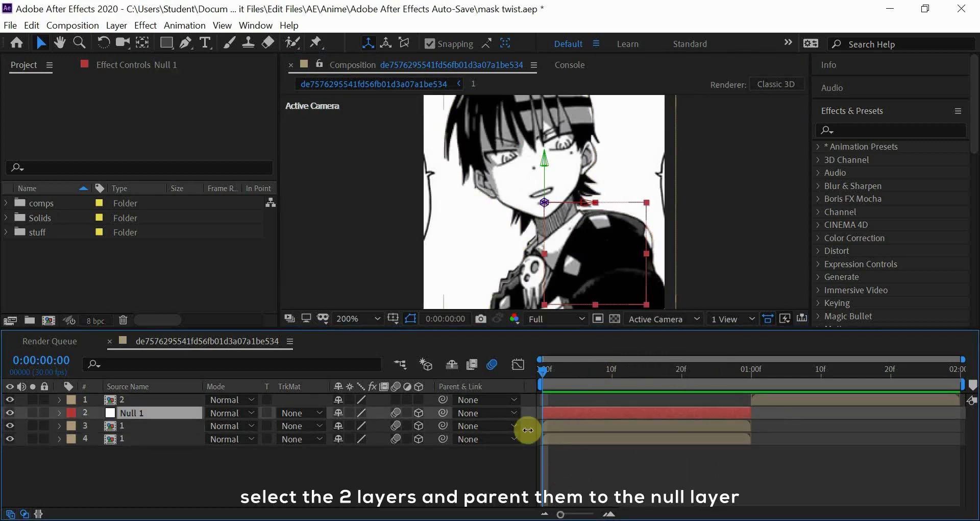
pyautogui.click(549, 425)
pyautogui.keyDown('shift'); pyautogui.click(551, 439); pyautogui.keyUp('shift')
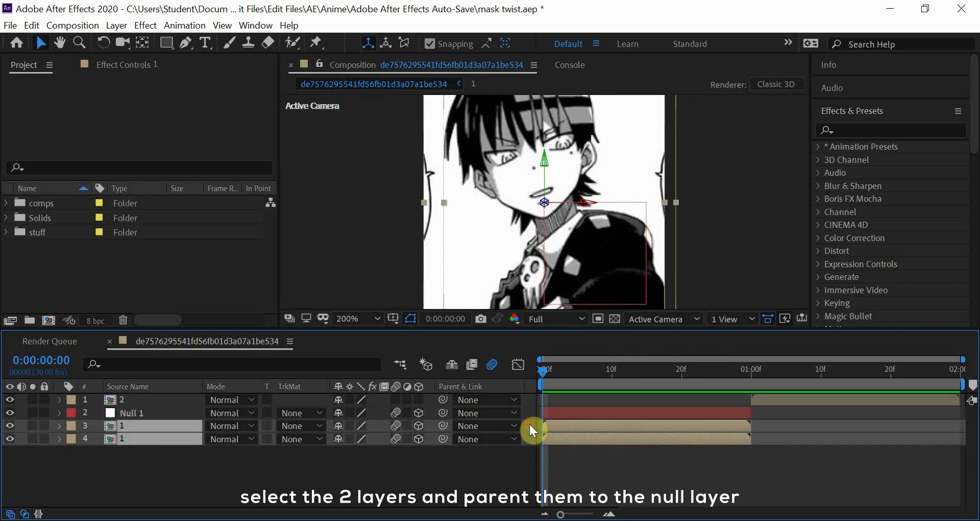
pyautogui.moveTo(443, 429); pyautogui.dragTo(166, 414)
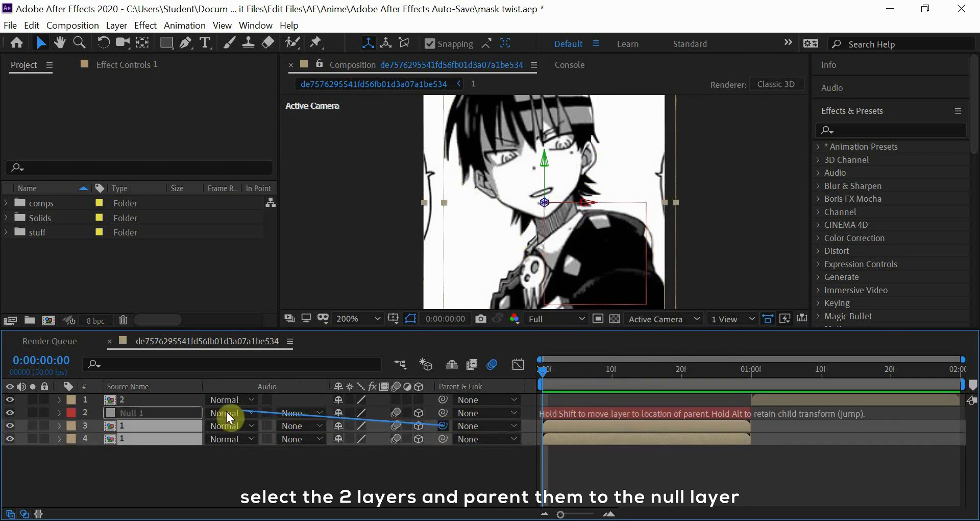
pyautogui.click(566, 412)
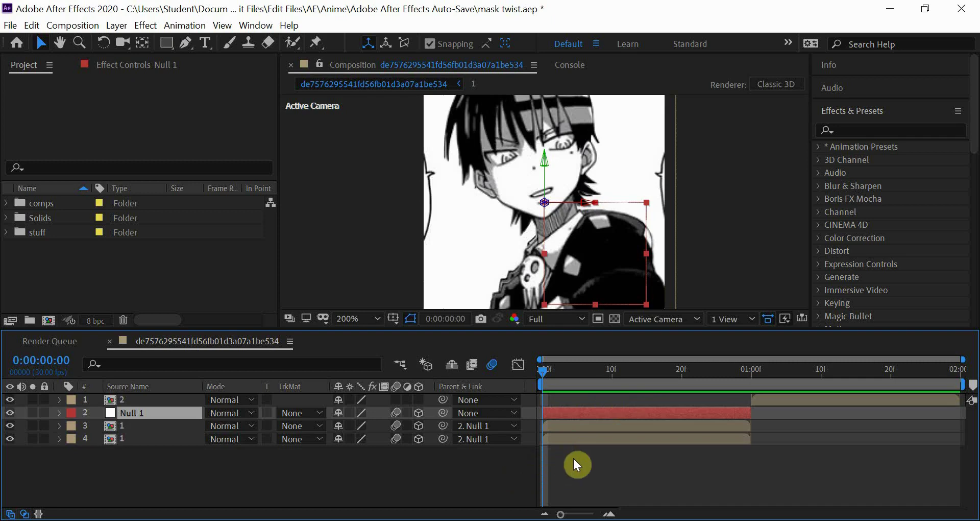
# Step: Set a starting Y Rotation keyframe of 0° on Null 1 at frame 10
pyautogui.press('r')
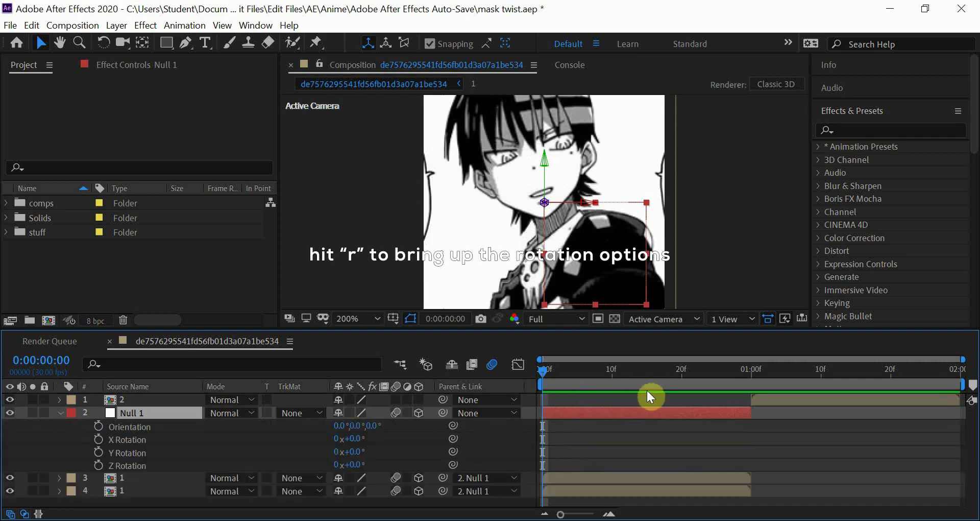
pyautogui.moveTo(644, 381); pyautogui.dragTo(613, 392)
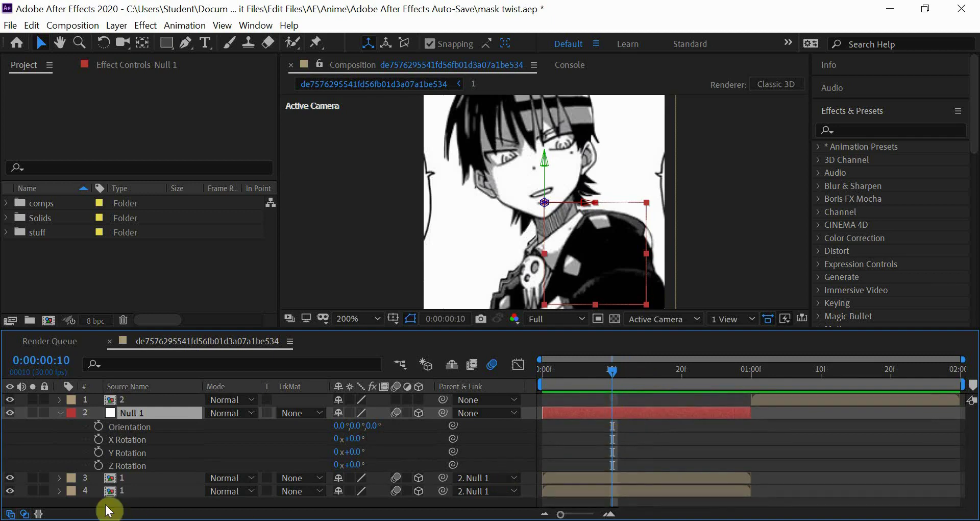
pyautogui.click(99, 453)
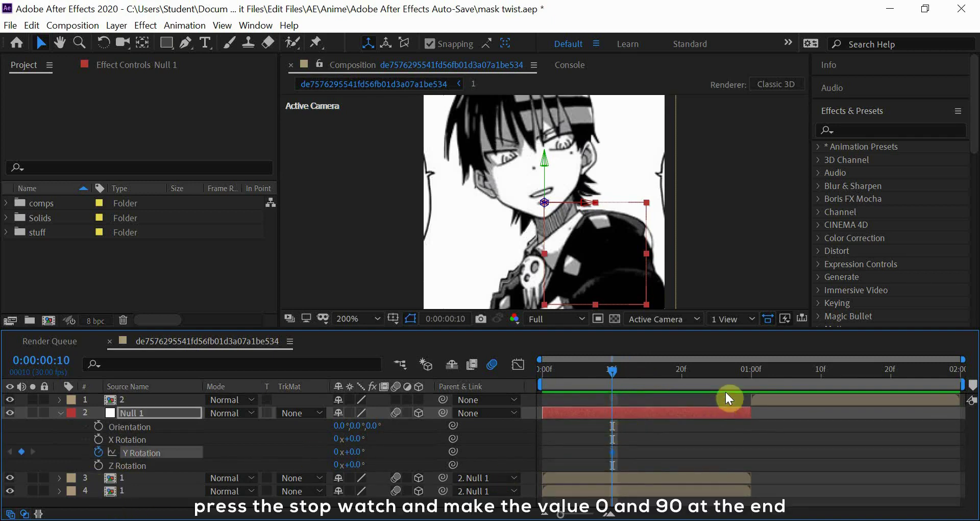
# Step: Add a -90° Y Rotation keyframe near 1 second and select both keyframes
pyautogui.click(745, 380)
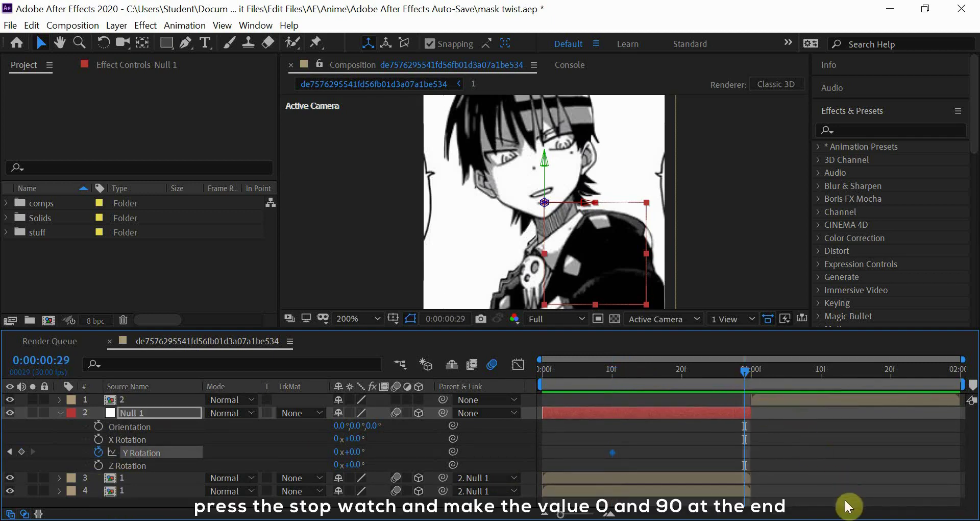
pyautogui.click(355, 452)
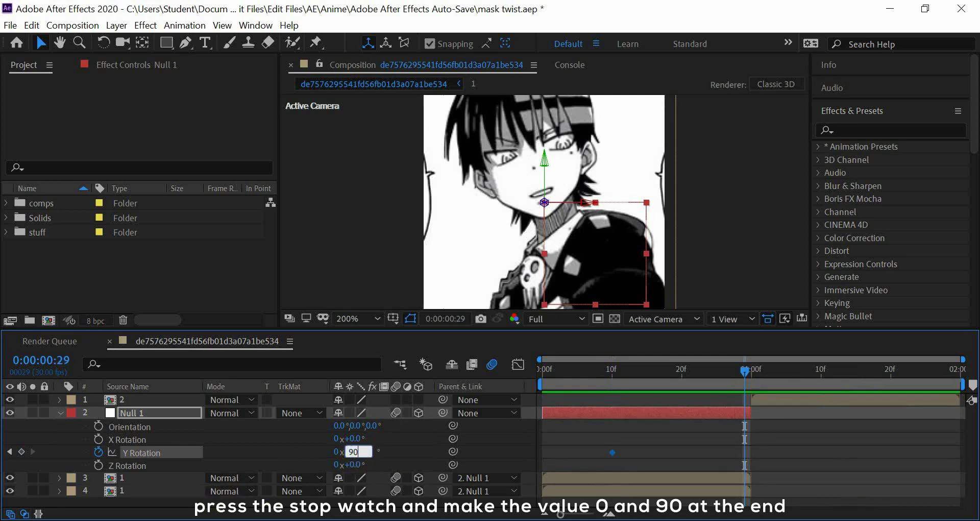
pyautogui.press('Return')
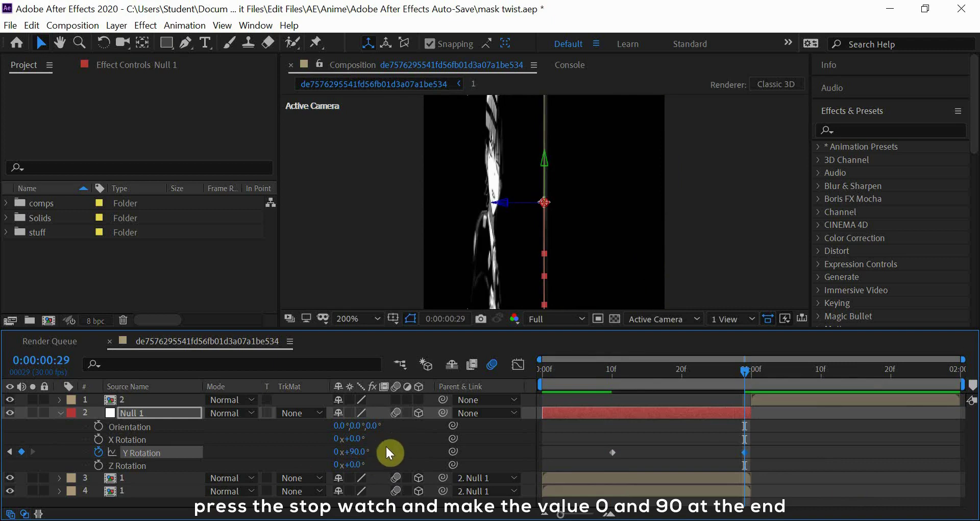
pyautogui.click(360, 452)
pyautogui.click(362, 458)
pyautogui.write('-')
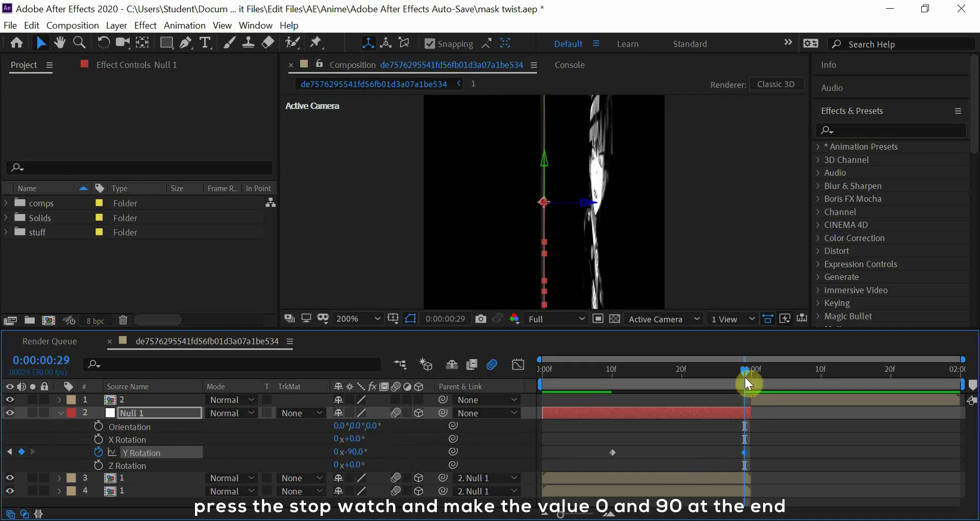
pyautogui.moveTo(745, 377)
pyautogui.mouseDown()
pyautogui.moveTo(633, 439)
pyautogui.moveTo(725, 442)
pyautogui.moveTo(597, 444)
pyautogui.mouseUp()
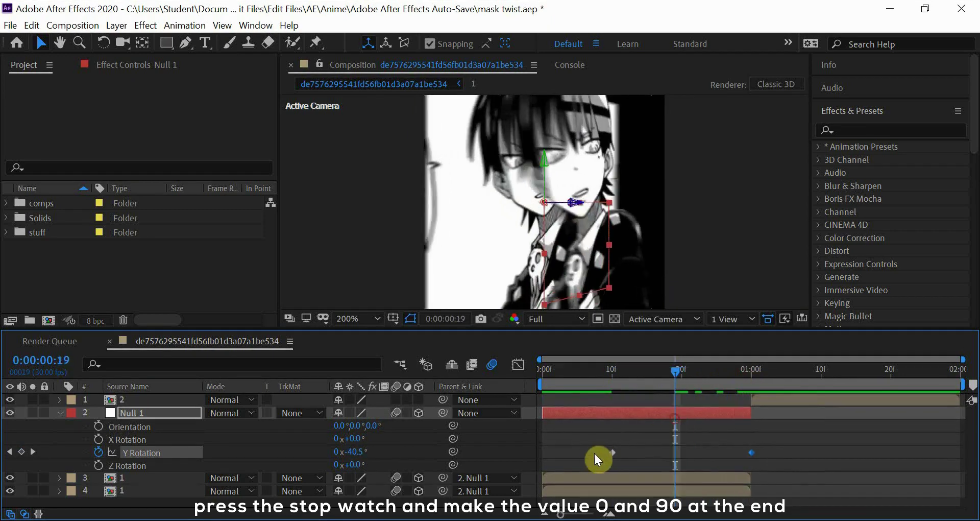
pyautogui.moveTo(592, 441); pyautogui.dragTo(774, 466)
# Step: Easy Ease both Y Rotation keyframes and steepen the Graph Editor curve toward the end
pyautogui.press('F9')
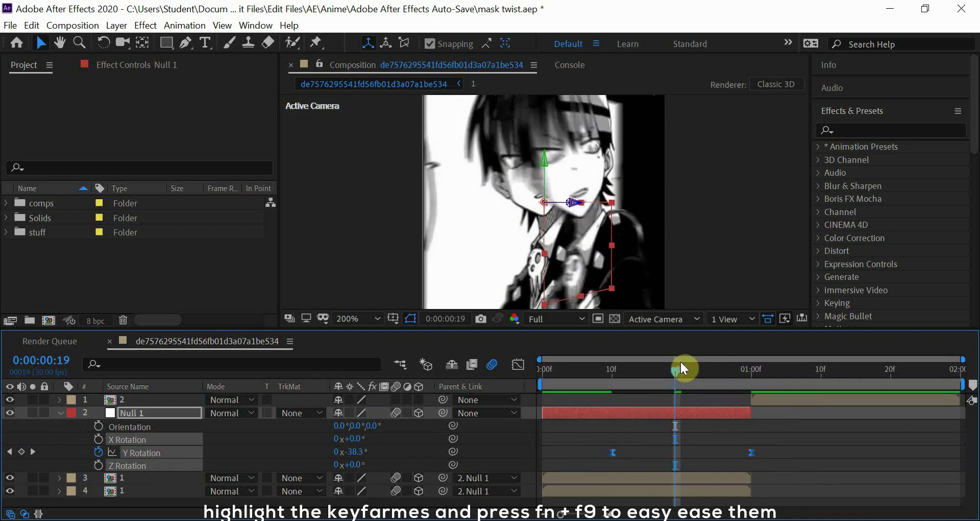
pyautogui.click(518, 364)
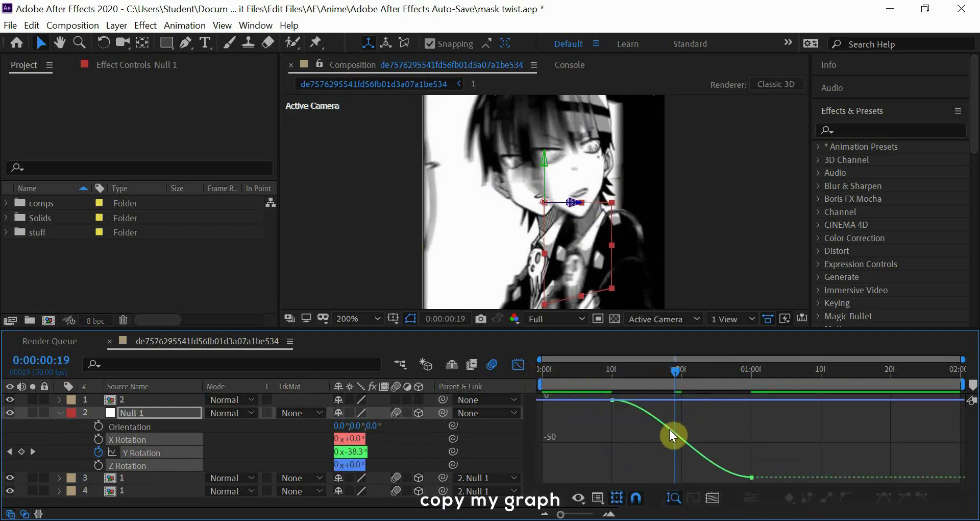
pyautogui.moveTo(703, 480); pyautogui.dragTo(795, 429)
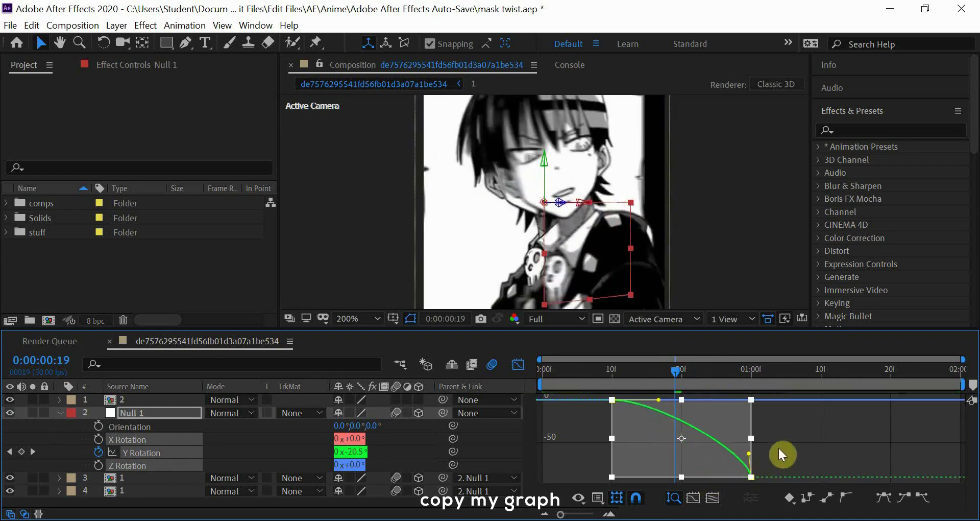
pyautogui.moveTo(658, 399)
pyautogui.mouseDown()
pyautogui.moveTo(727, 411)
pyautogui.moveTo(728, 402)
pyautogui.mouseUp()
pyautogui.moveTo(751, 436); pyautogui.dragTo(755, 424)
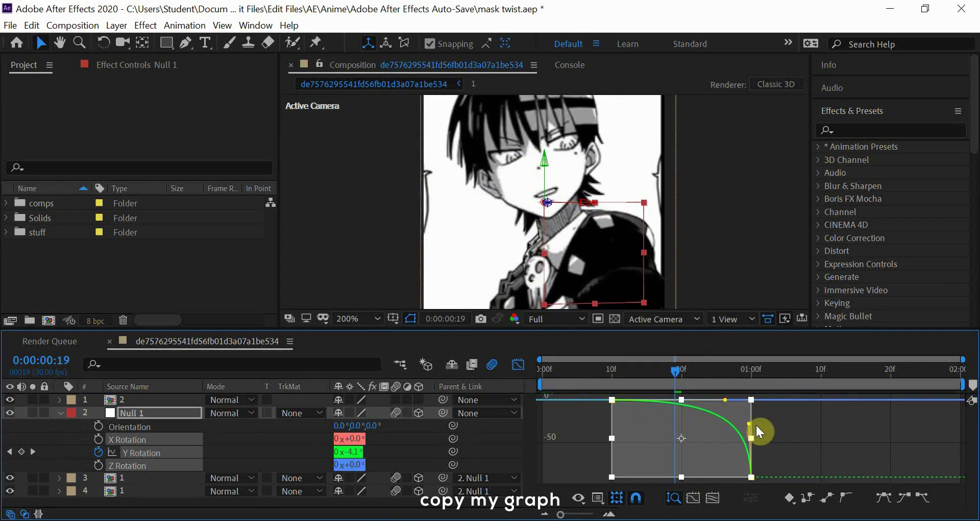
pyautogui.click(517, 364)
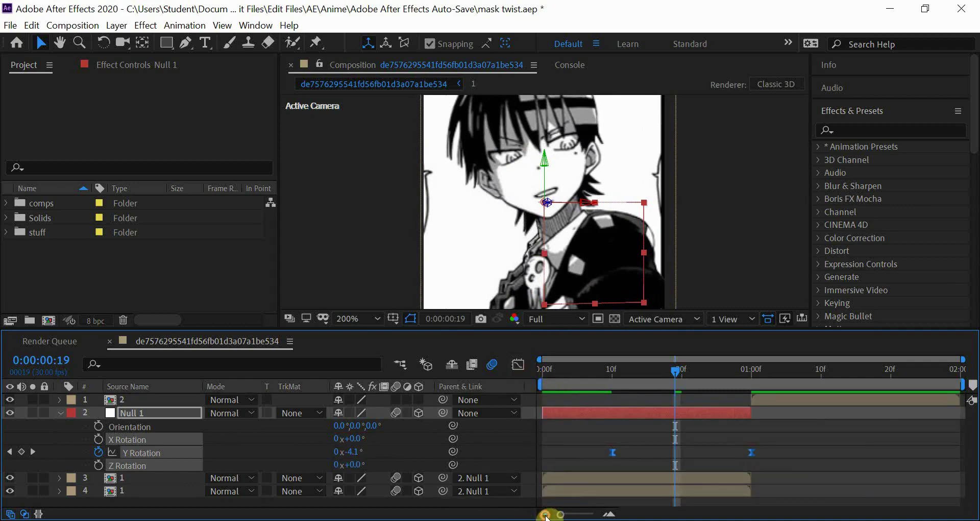
# Step: Set preview resolution to Half and play back the twist transition from the start
pyautogui.click(556, 317)
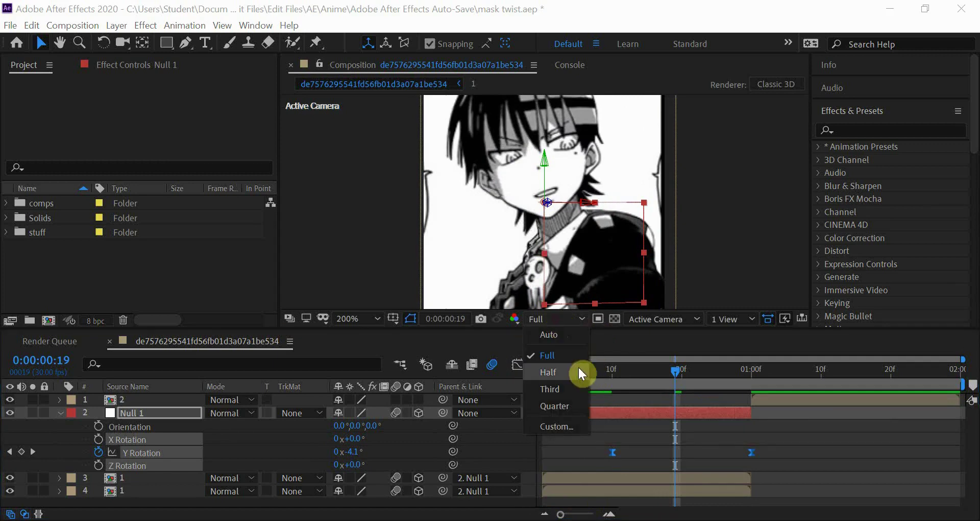
pyautogui.click(575, 367)
pyautogui.moveTo(680, 379); pyautogui.dragTo(642, 465)
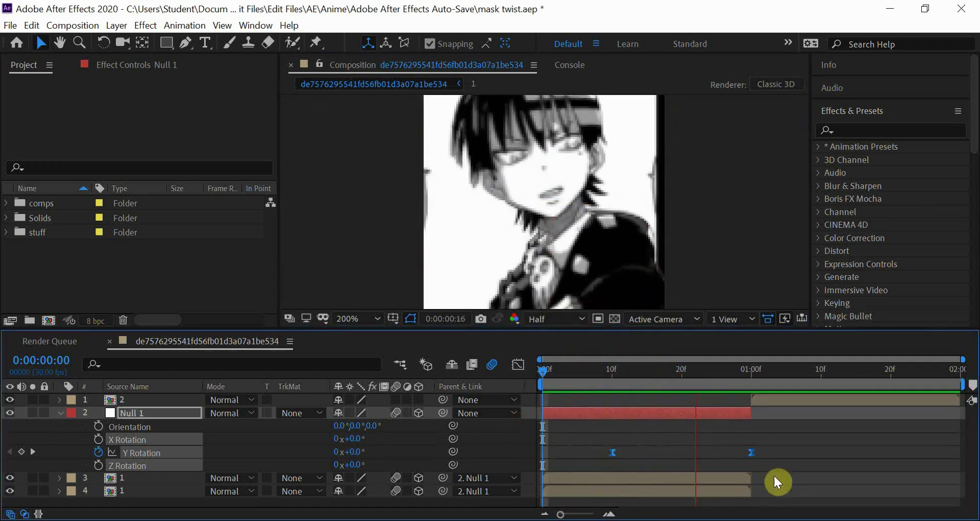
pyautogui.click(795, 369)
pyautogui.moveTo(739, 391)
pyautogui.mouseDown()
pyautogui.moveTo(741, 401)
pyautogui.moveTo(615, 423)
pyautogui.mouseUp()
pyautogui.press('space')
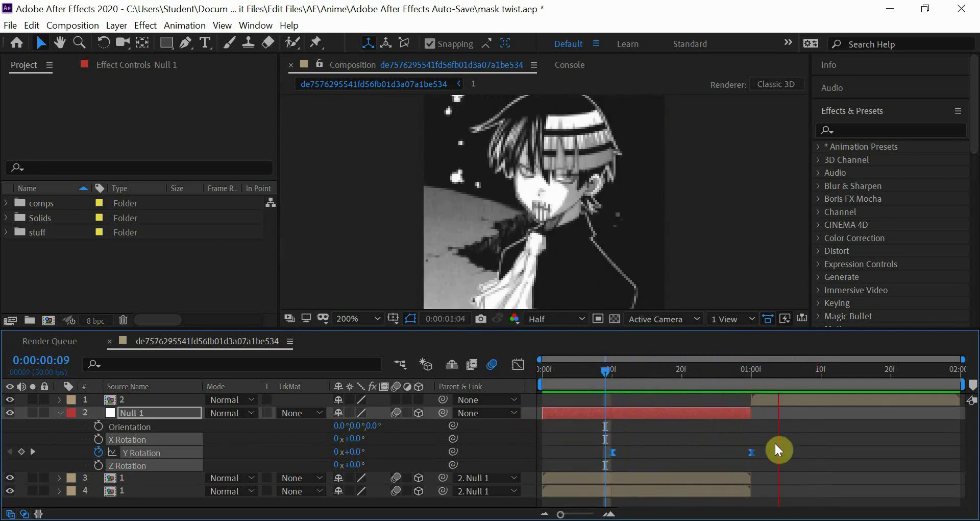
pyautogui.press('space')
pyautogui.moveTo(810, 370); pyautogui.dragTo(542, 452)
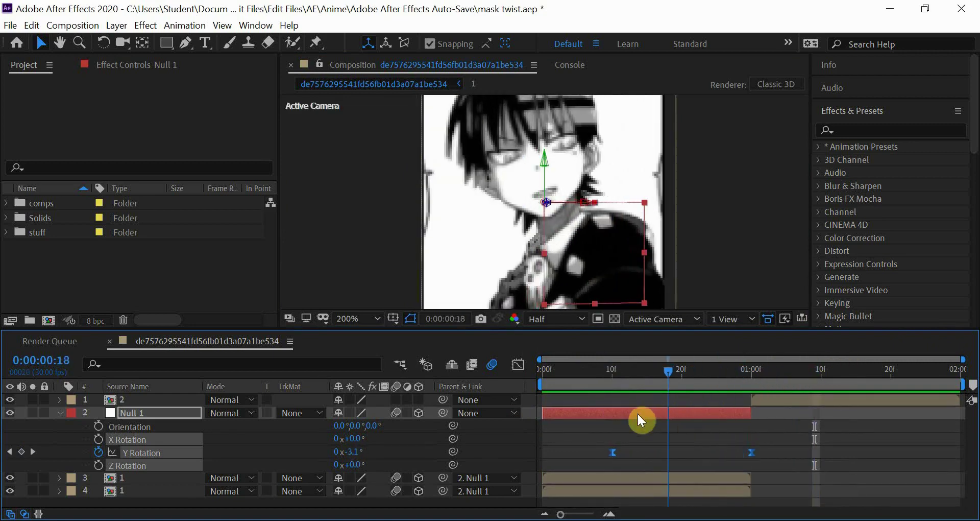
pyautogui.press('space')
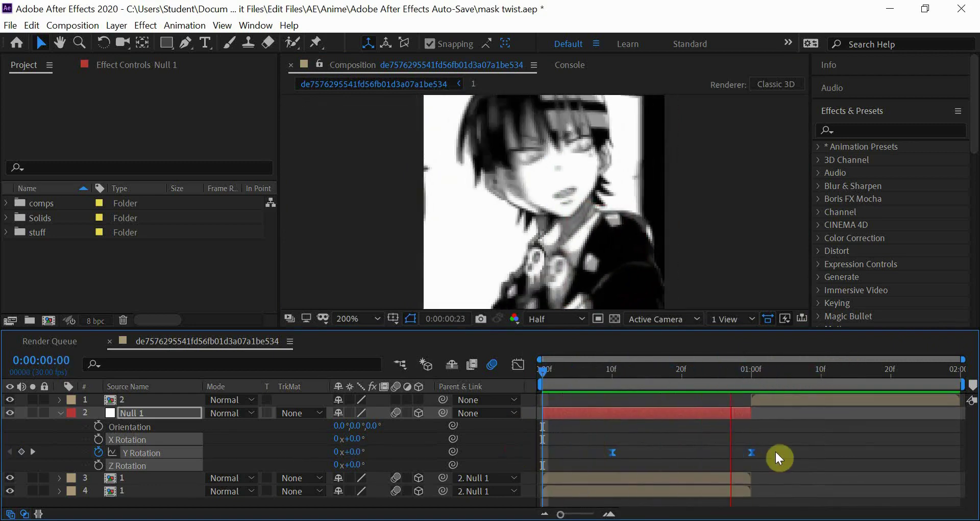
pyautogui.click(800, 372)
# Step: At the one-second mark, collapse Null 1's rotation and select the clip 2 layer
pyautogui.moveTo(799, 376); pyautogui.dragTo(753, 403)
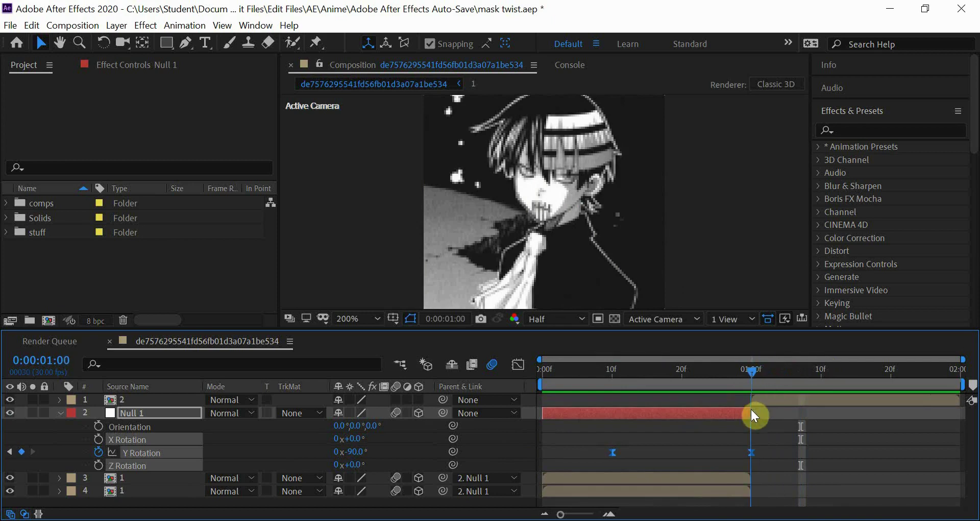
pyautogui.click(760, 401)
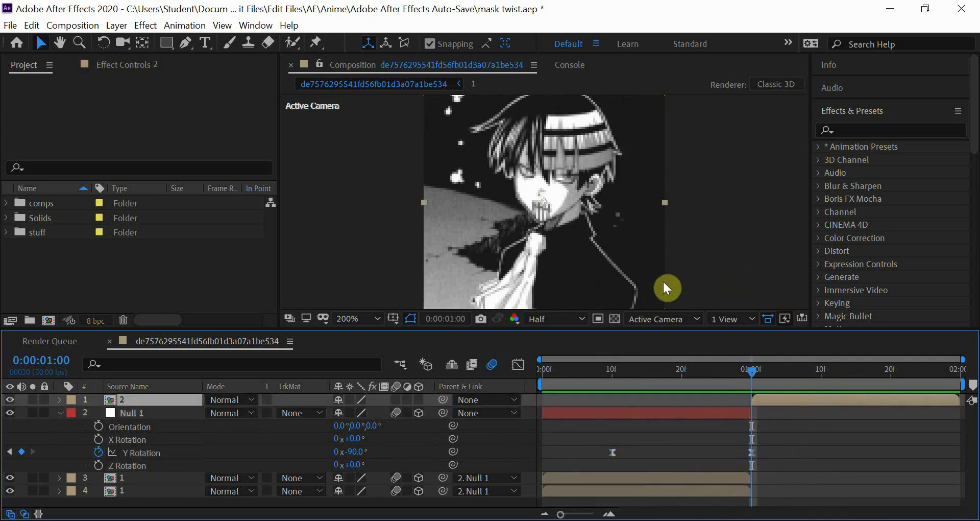
pyautogui.click(699, 412)
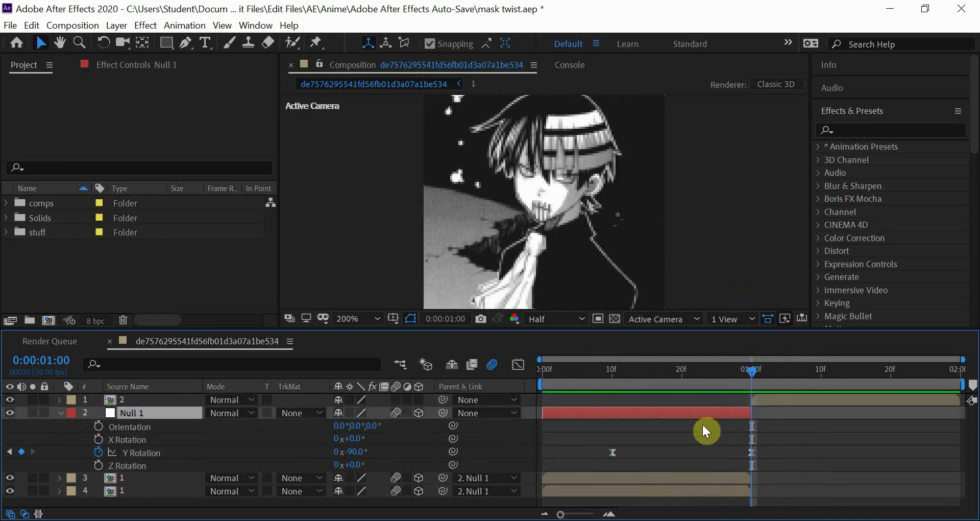
pyautogui.press('r')
pyautogui.click(763, 400)
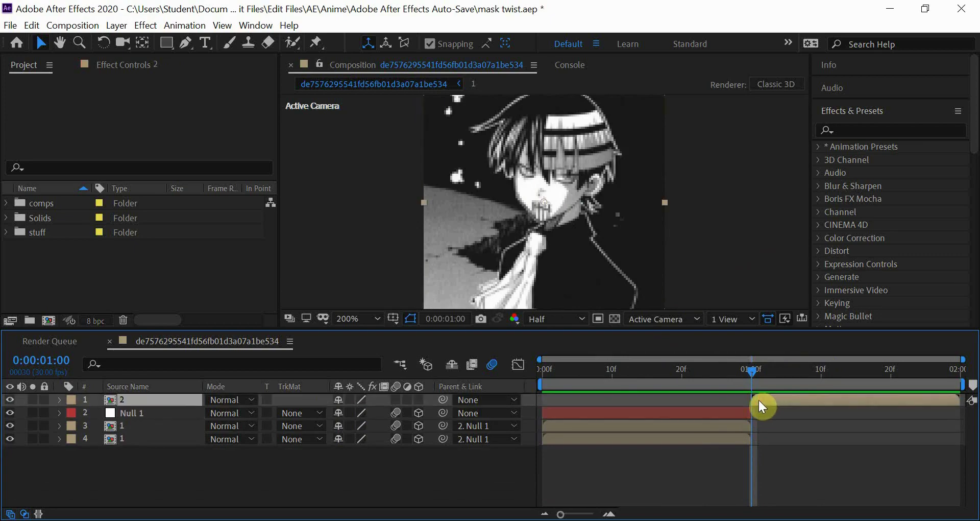
# Step: Duplicate clip 2 and draw a Pen mask around the character on the copy
pyautogui.hotkey('ctrl', 'd')
pyautogui.press('g')
pyautogui.scroll(6, 477, 310)
pyautogui.scroll(2, 479, 157)
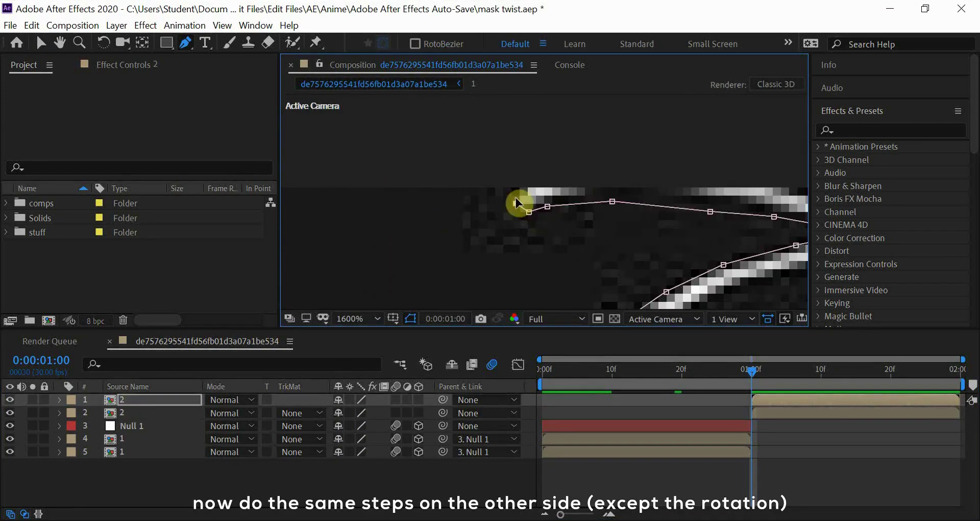
pyautogui.click(590, 254)
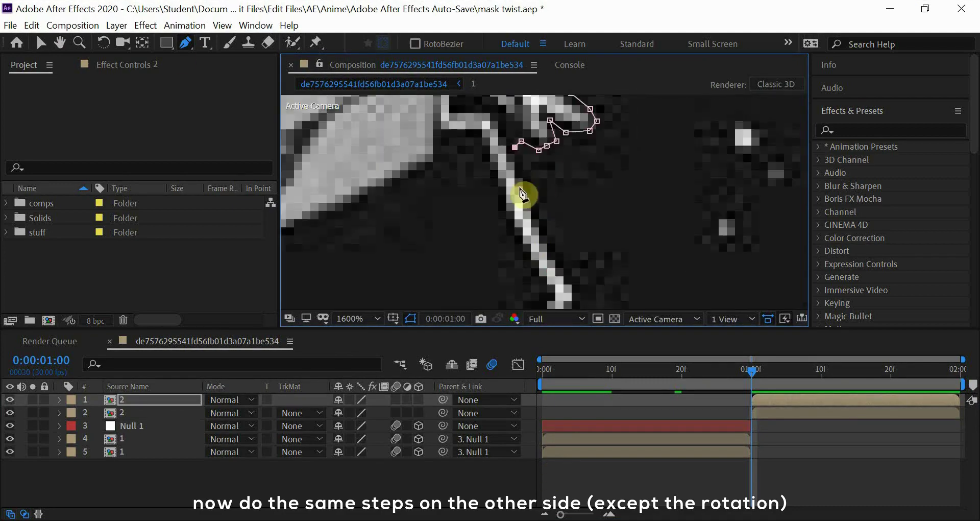
pyautogui.scroll(-2, 534, 258)
pyautogui.hotkey('shift', '/')
pyautogui.press('v')
# Step: Add a new 3D null layer and reveal its rotation properties
pyautogui.hotkey('ctrl', 'alt', 'shift', 'y')
pyautogui.click(418, 399)
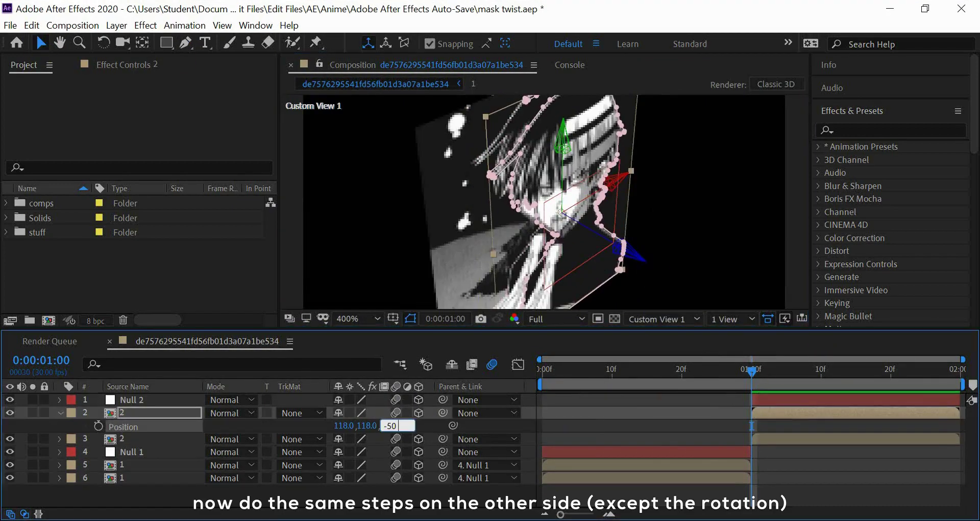
pyautogui.hotkey('ctrl', 'Down')
pyautogui.press('r')
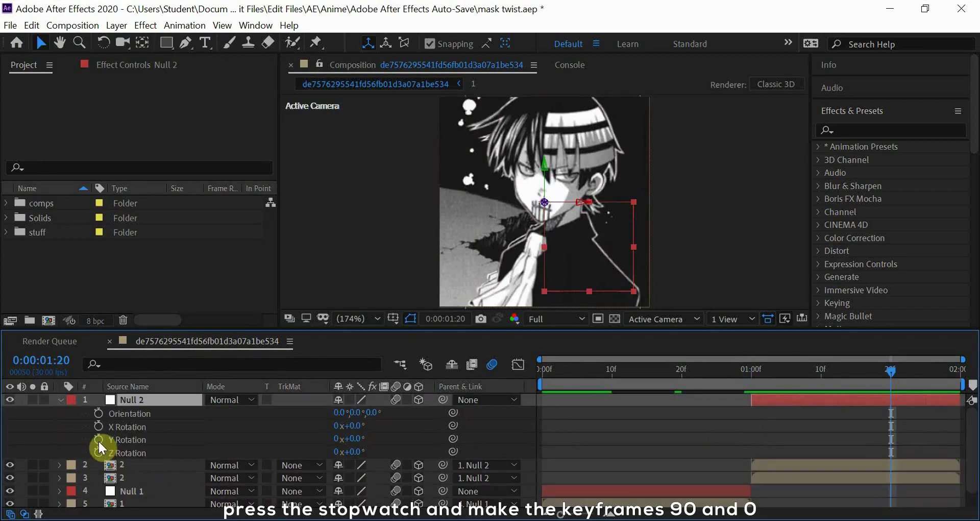
# Step: Keyframe Null 2's Y Rotation at 90° and 0° from the one-second mark, with Easy Ease
pyautogui.click(99, 440)
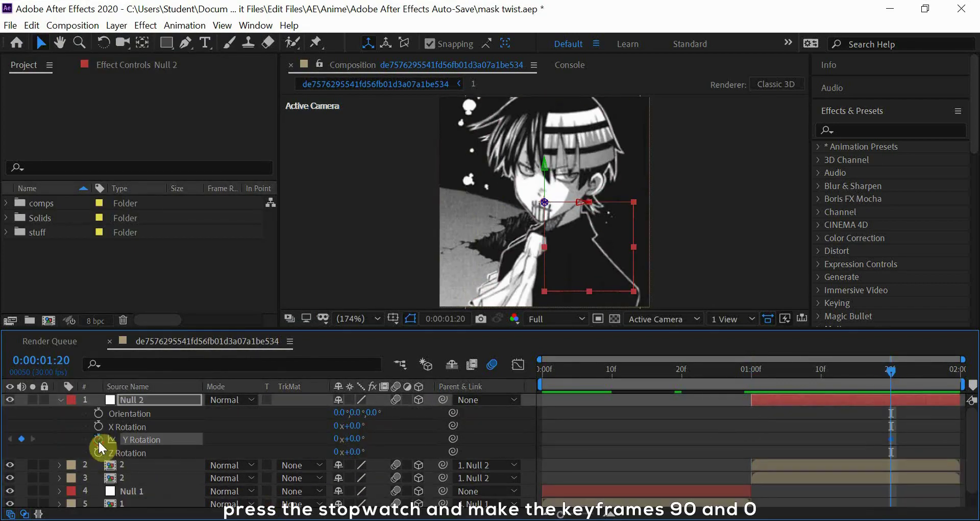
pyautogui.click(752, 385)
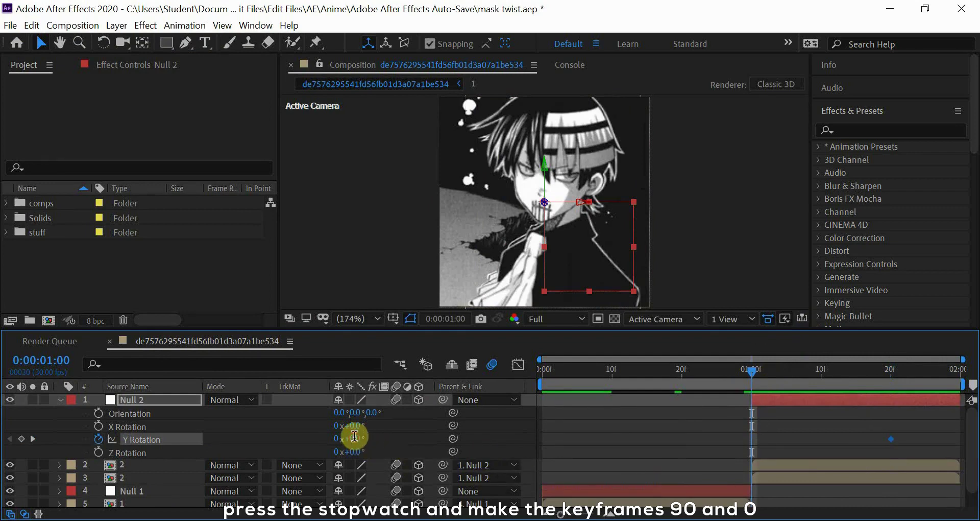
pyautogui.click(365, 425)
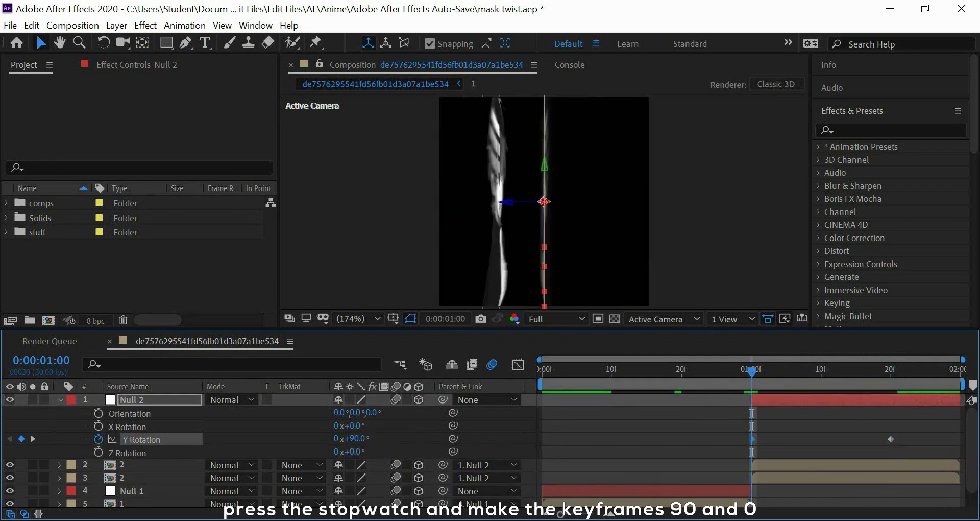
pyautogui.moveTo(712, 430); pyautogui.dragTo(903, 448)
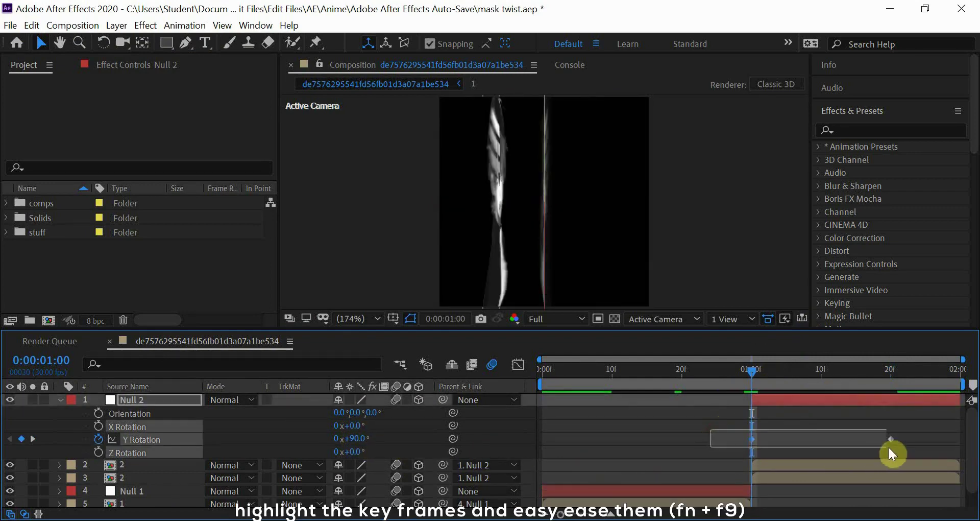
pyautogui.press('F9')
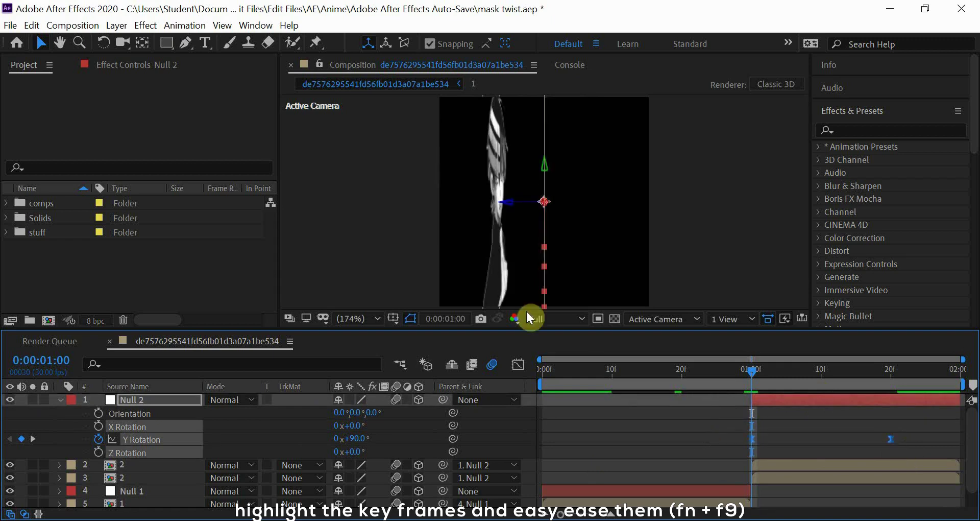
# Step: Reshape the rotation speed curve in the Graph Editor so the spin starts fast, then settles
pyautogui.click(513, 365)
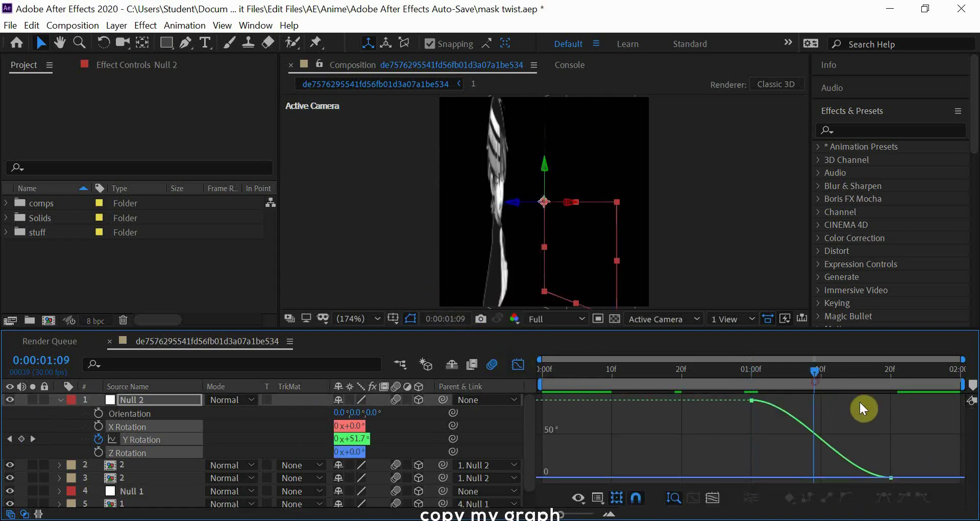
pyautogui.click(815, 433)
pyautogui.moveTo(796, 401); pyautogui.dragTo(721, 465)
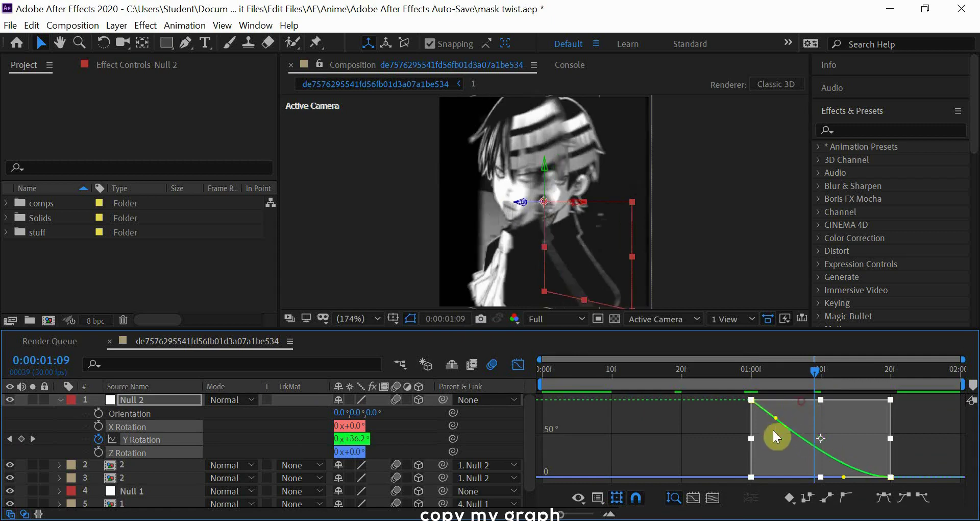
pyautogui.moveTo(843, 476); pyautogui.dragTo(772, 477)
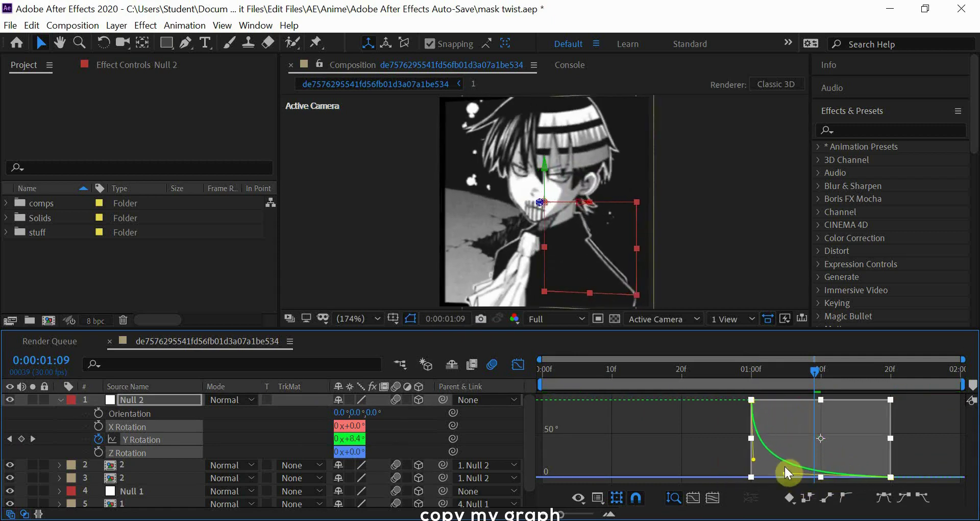
pyautogui.click(515, 363)
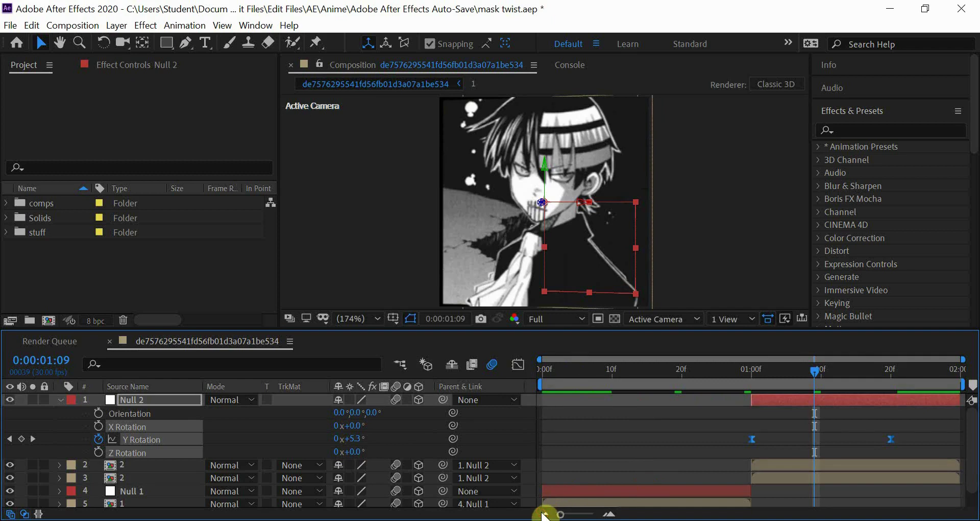
pyautogui.press('r')
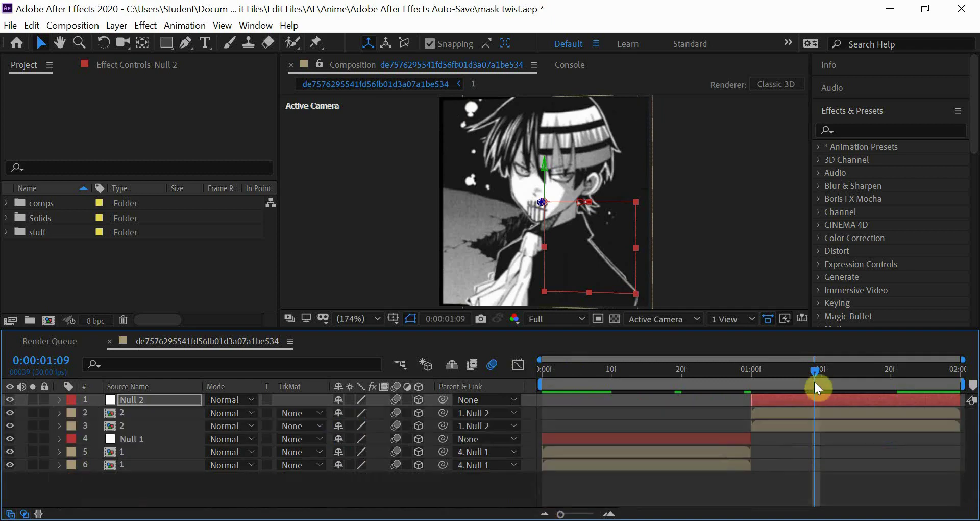
pyautogui.moveTo(804, 372); pyautogui.dragTo(537, 406)
pyautogui.press('space')
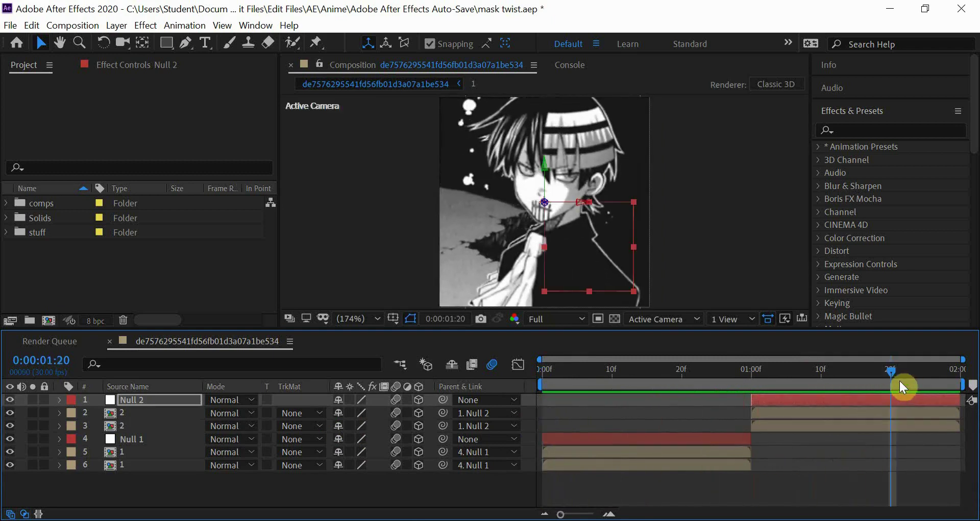
pyautogui.press('space')
pyautogui.press('Home')
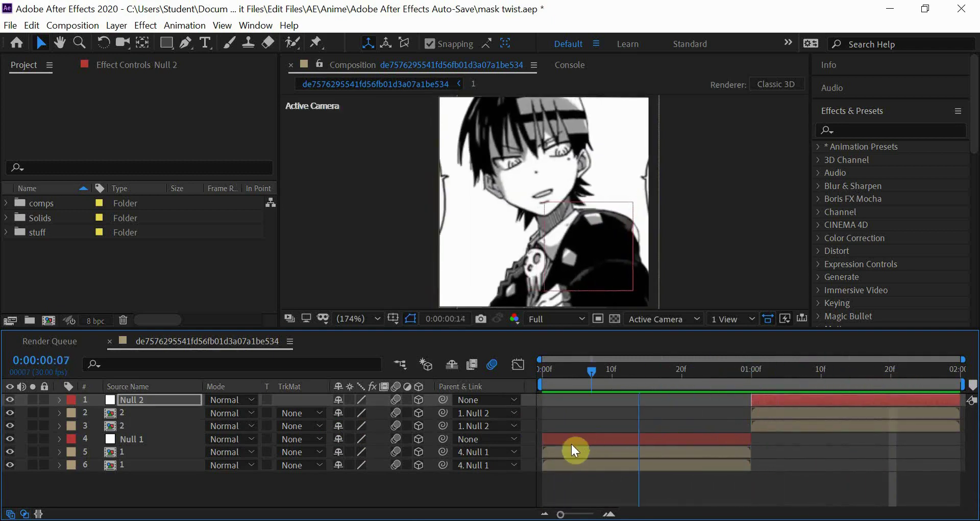
pyautogui.press('space')
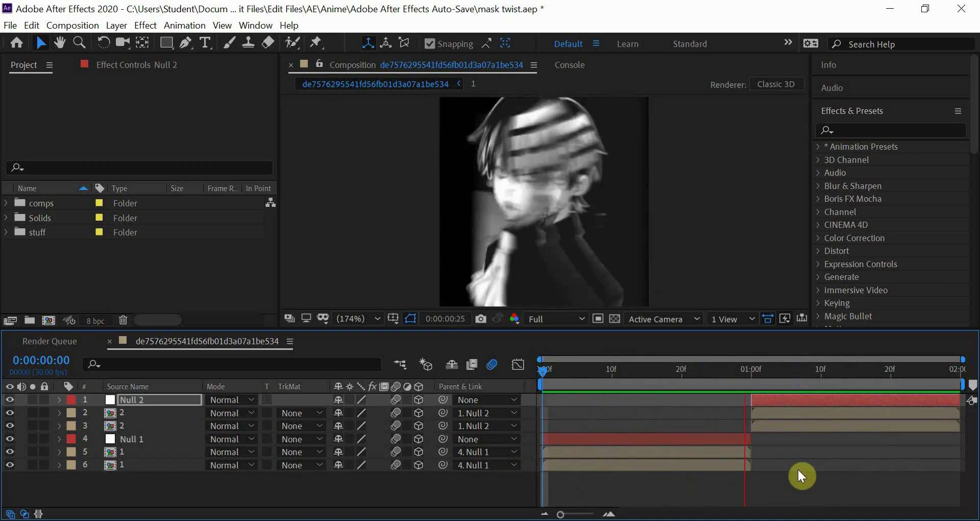
pyautogui.press('space')
pyautogui.press('space')
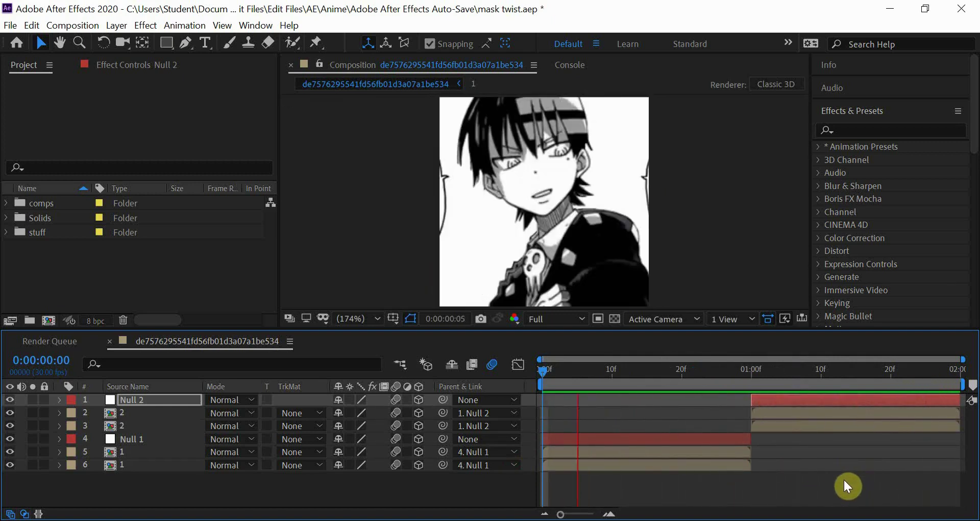
pyautogui.press('space')
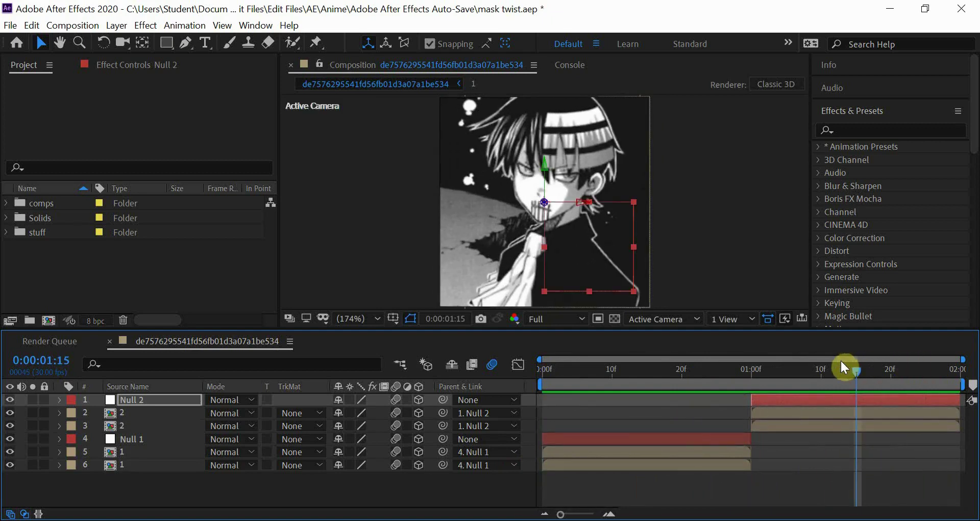
pyautogui.moveTo(853, 370)
pyautogui.mouseDown()
pyautogui.moveTo(745, 416)
pyautogui.moveTo(545, 447)
pyautogui.mouseUp()
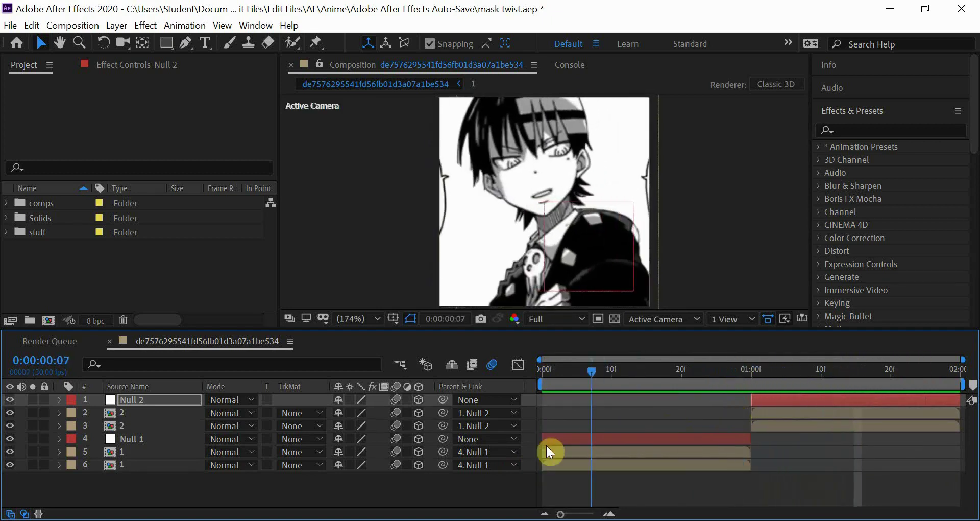
pyautogui.click(631, 439)
pyautogui.click(672, 498)
pyautogui.press('space')
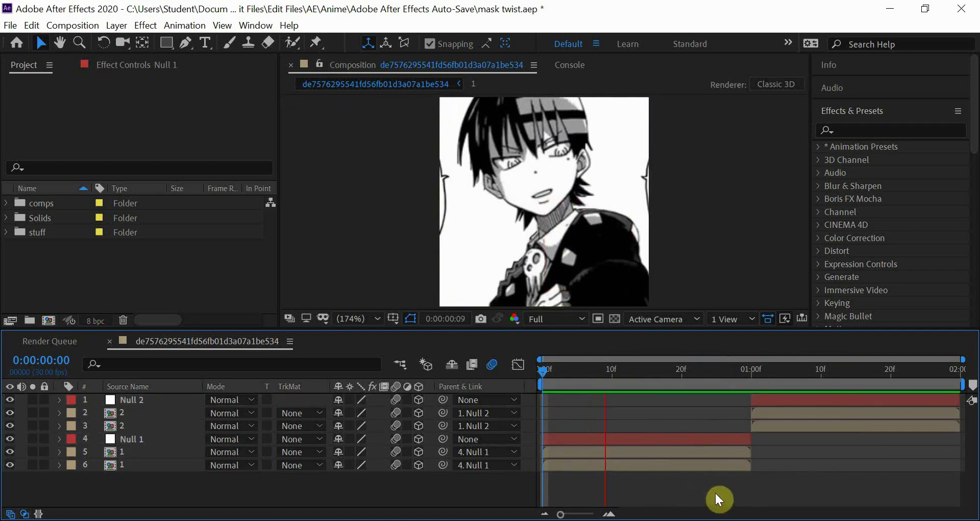
pyautogui.click(859, 371)
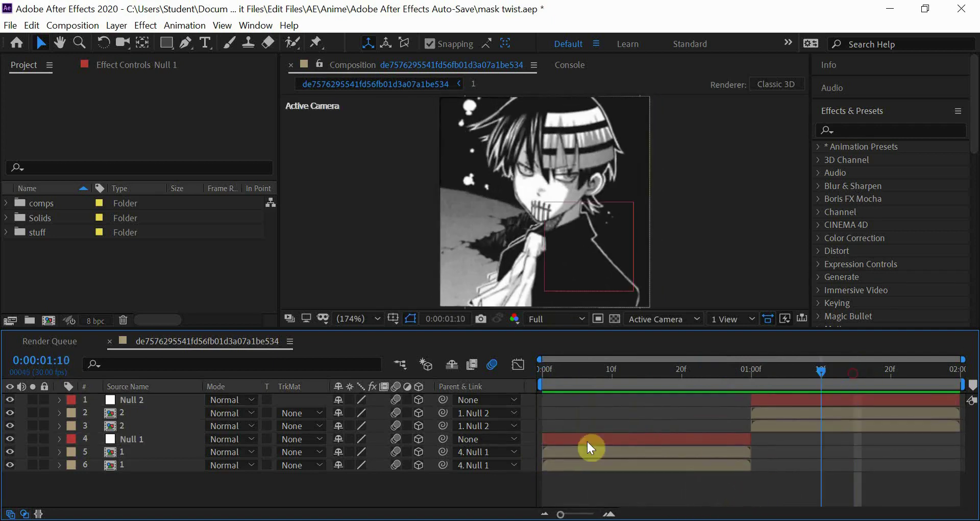
pyautogui.press('Home')
pyautogui.click(542, 451)
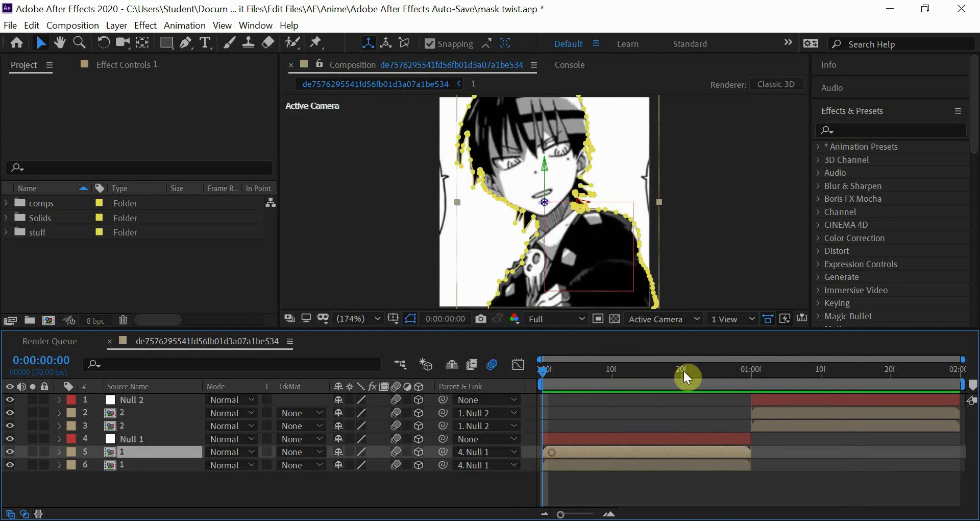
# Step: Find Drop Shadow by searching 'drop' and apply it to the first clip's masked character layer
pyautogui.click(891, 131)
pyautogui.write('drop')
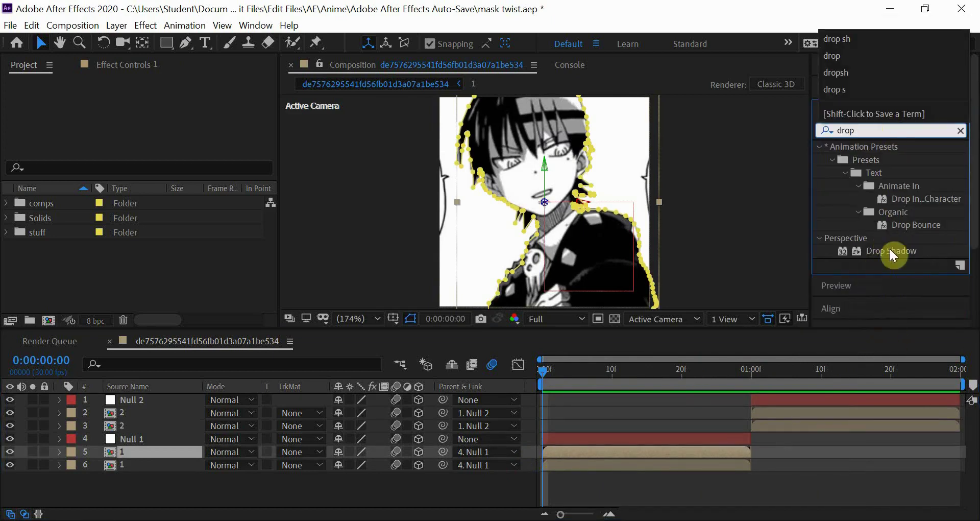
pyautogui.moveTo(889, 249); pyautogui.dragTo(625, 447)
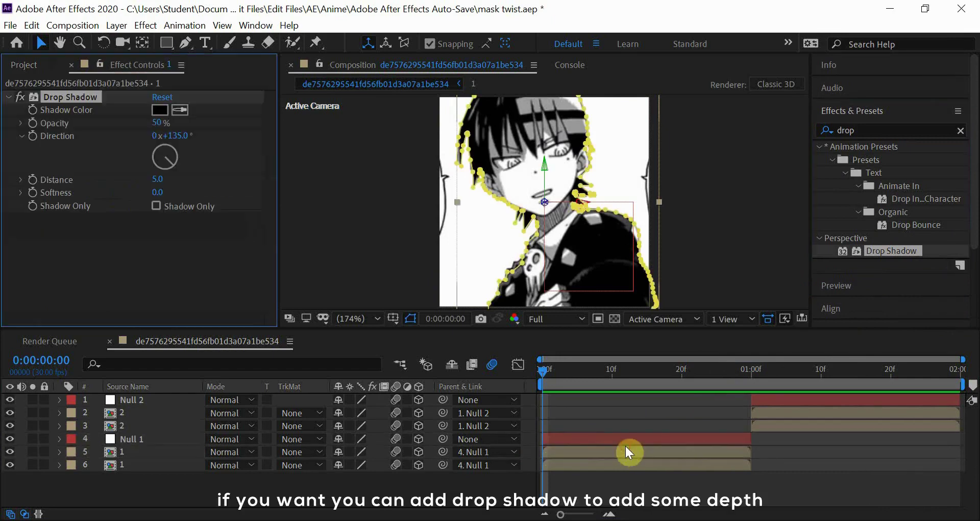
pyautogui.click(347, 223)
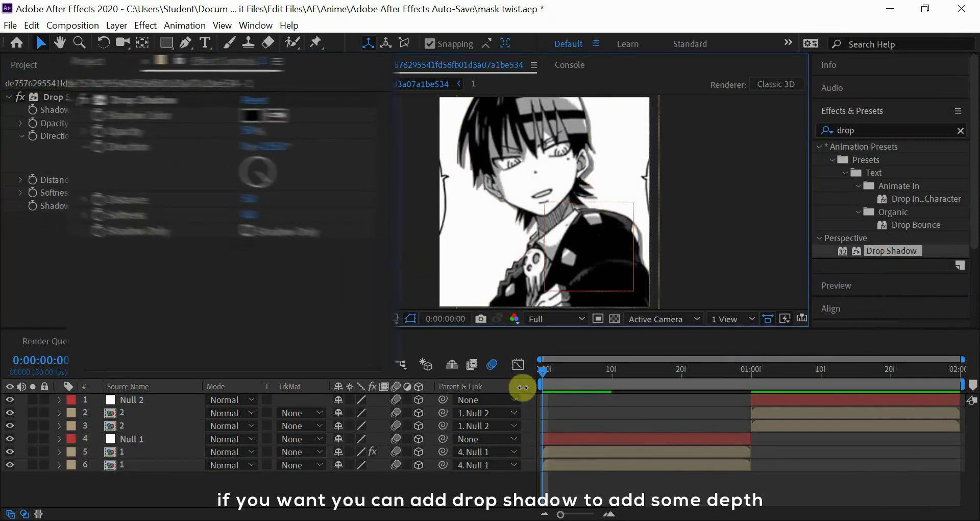
pyautogui.moveTo(540, 370); pyautogui.dragTo(562, 369)
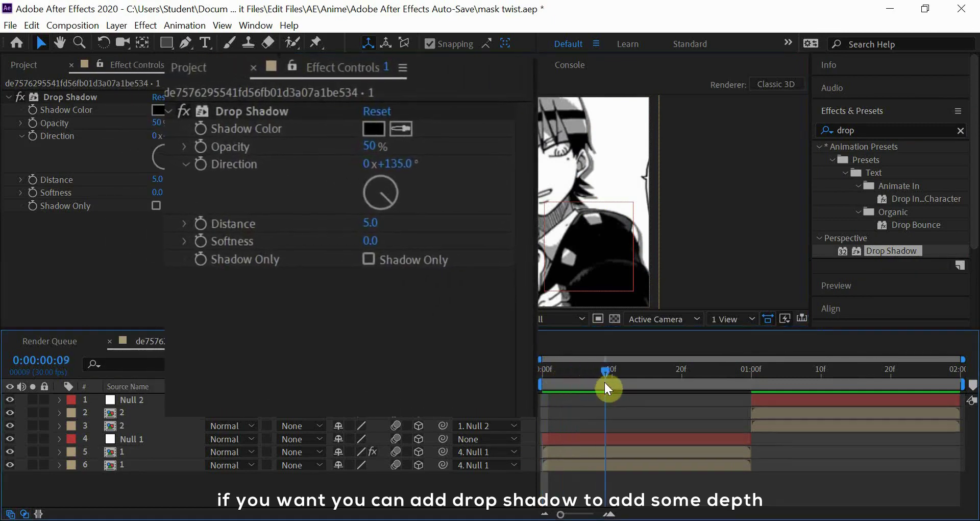
pyautogui.click(543, 370)
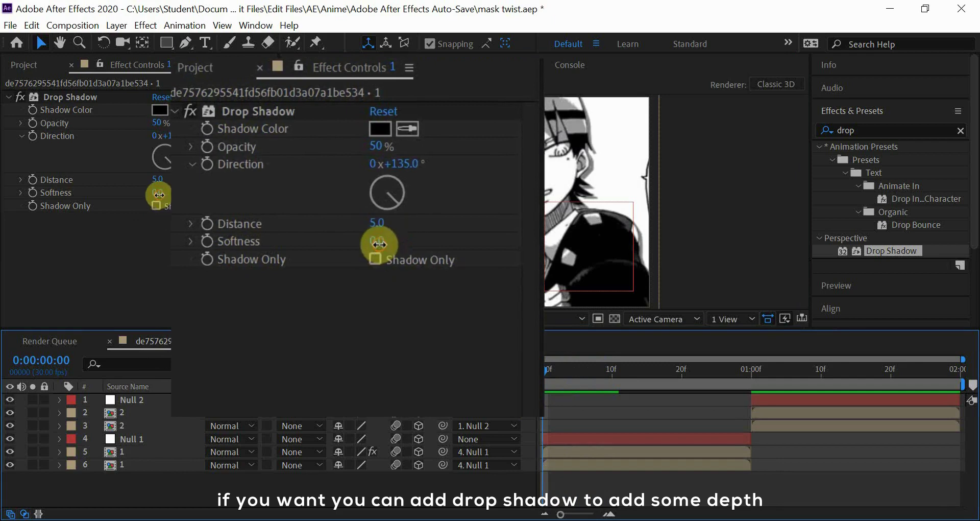
# Step: Set the Drop Shadow softness to 50 and preview the animation
pyautogui.moveTo(160, 199); pyautogui.dragTo(200, 193)
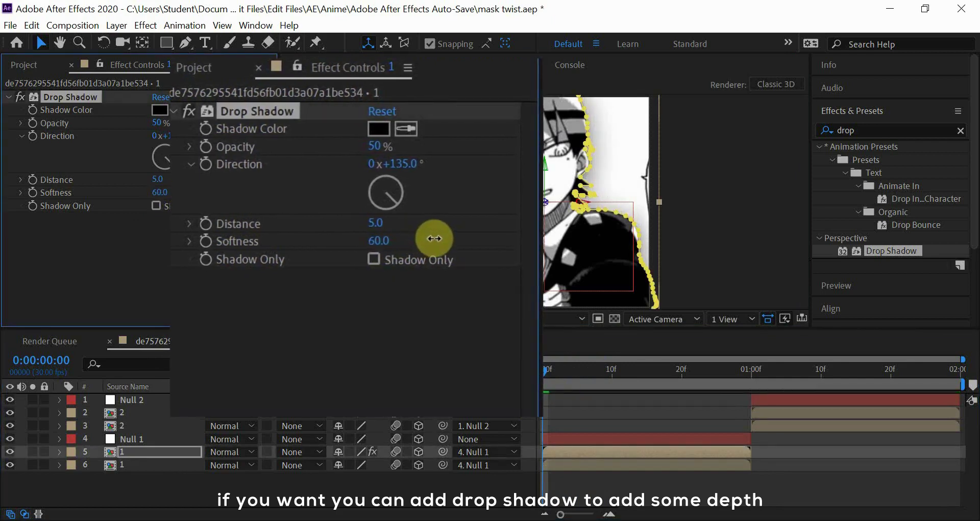
pyautogui.moveTo(201, 191); pyautogui.dragTo(155, 198)
pyautogui.click(155, 192)
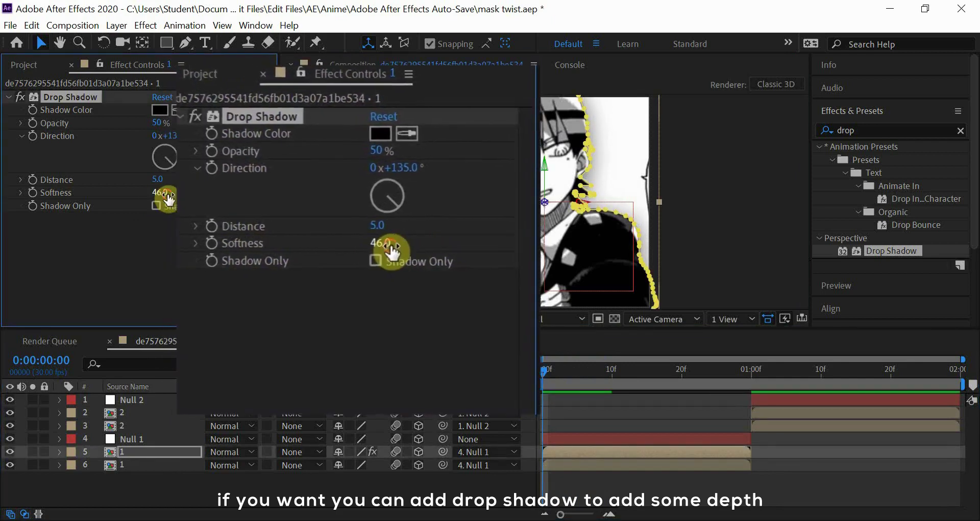
pyautogui.write('50')
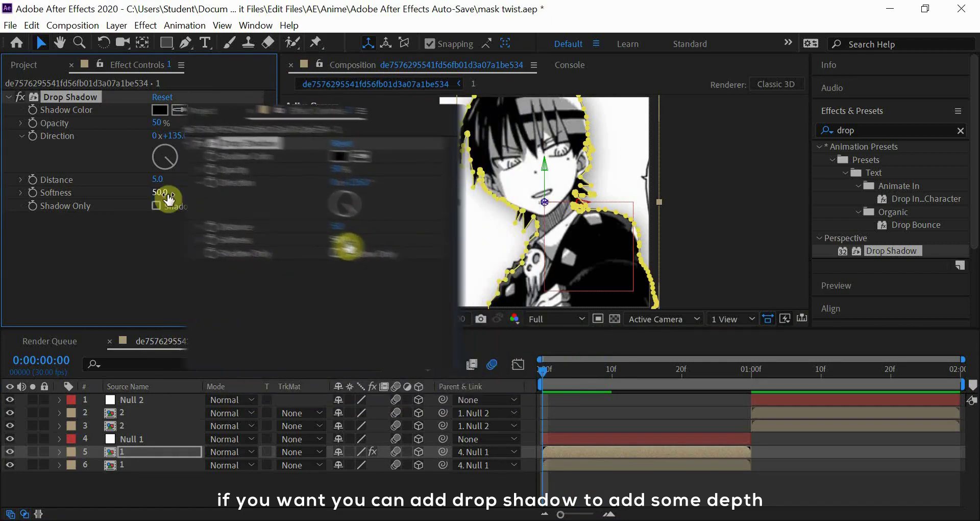
pyautogui.click(358, 275)
pyautogui.press('space')
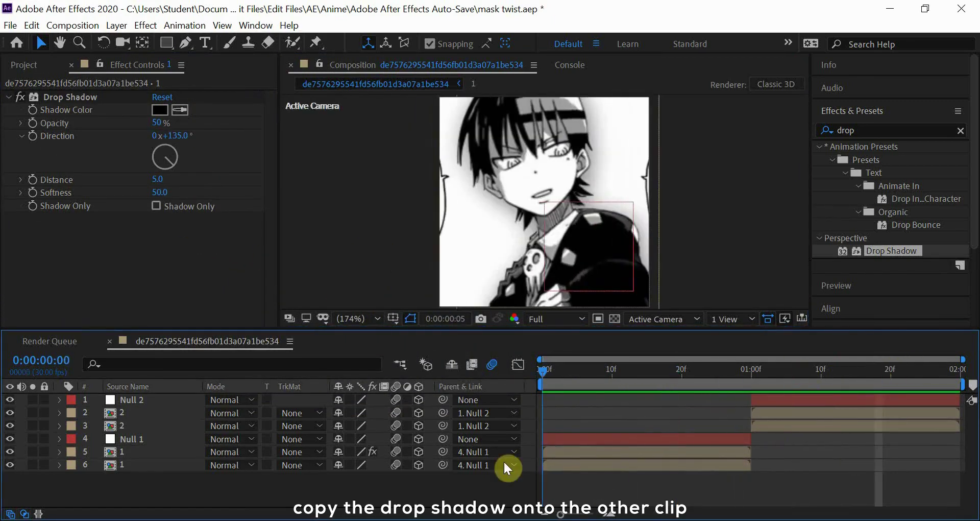
# Step: Copy the Drop Shadow effect and paste it onto the second clip's masked character layer
pyautogui.press('space')
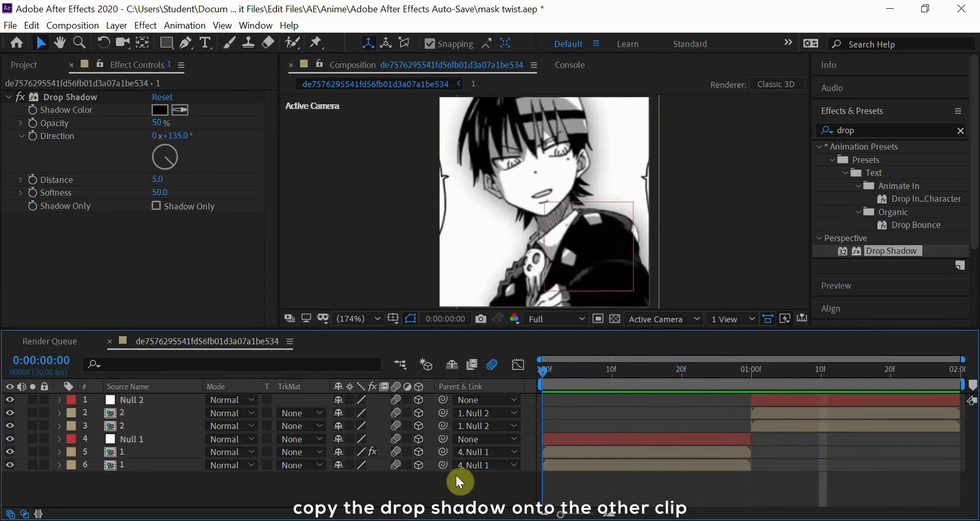
pyautogui.rightClick(69, 101)
pyautogui.click(100, 146)
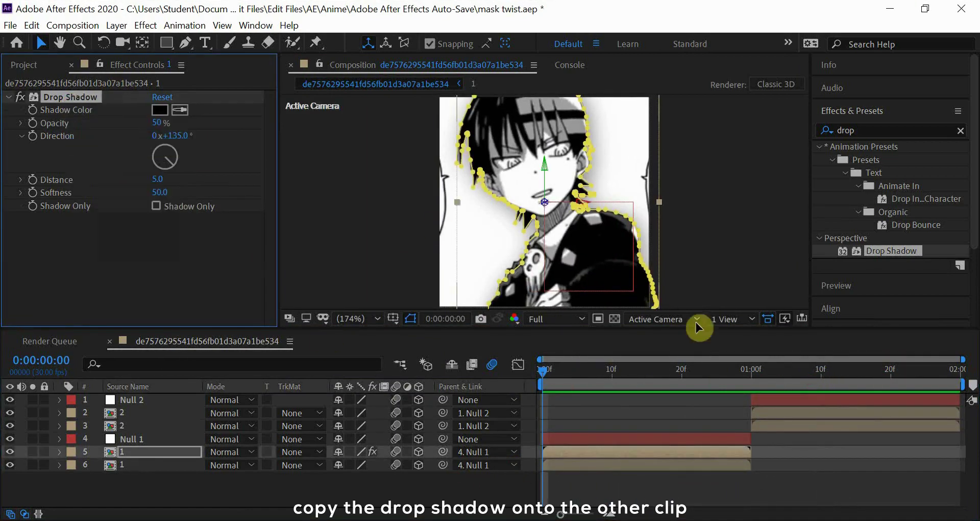
pyautogui.click(814, 369)
pyautogui.click(754, 411)
pyautogui.hotkey('ctrl', 'v')
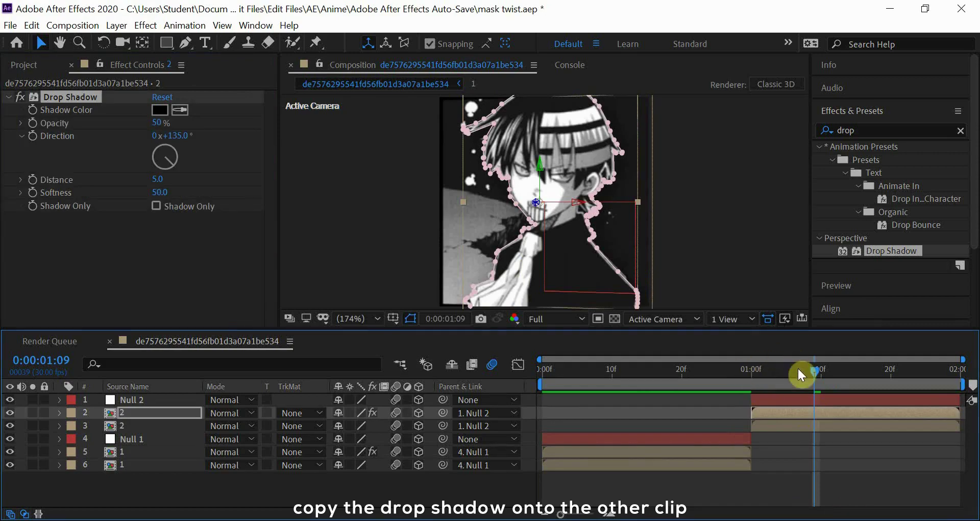